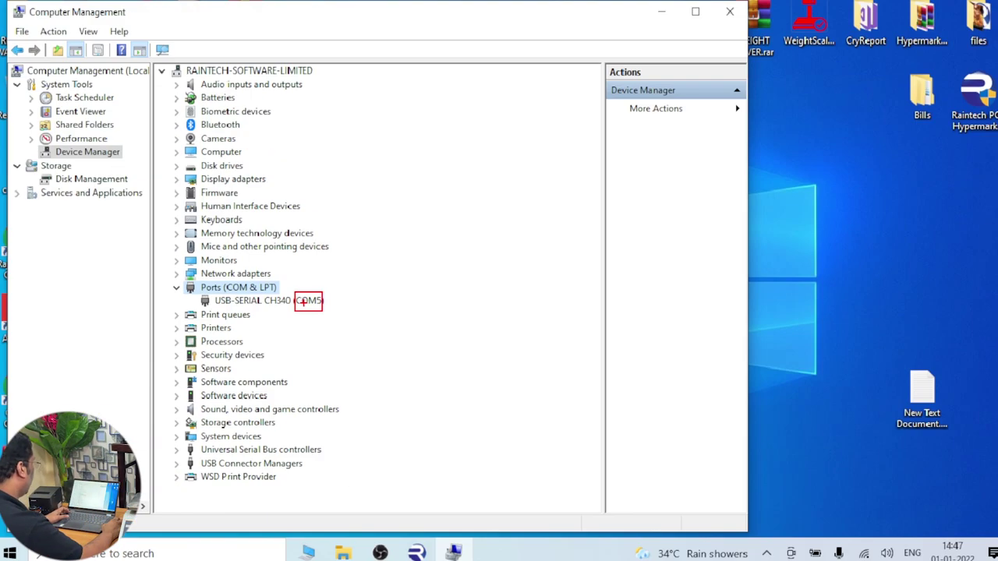
- Close Computer Management, switch to Raintech POS Hypermarket and open the weighing machine's Product Generate list
click(728, 17)
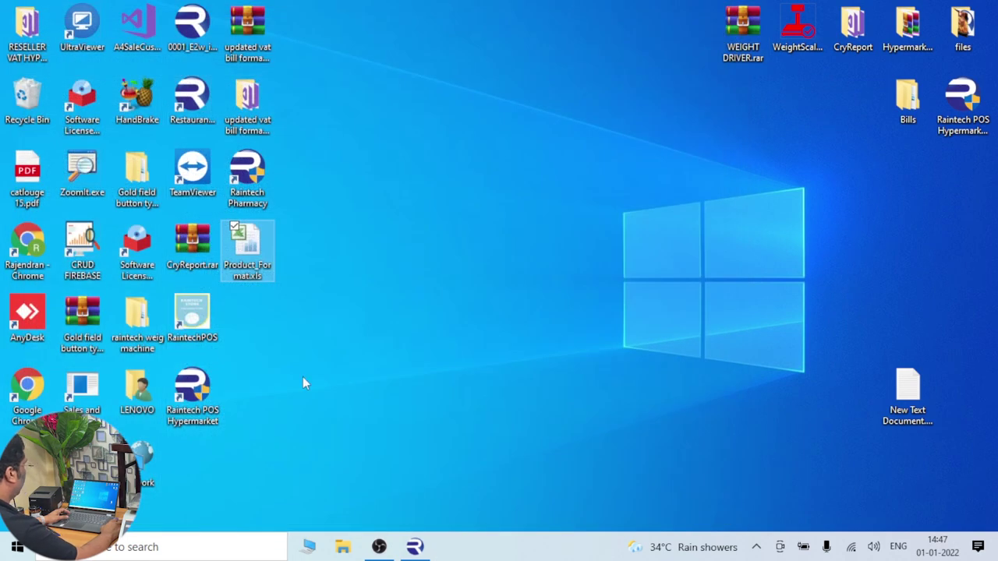
click(415, 547)
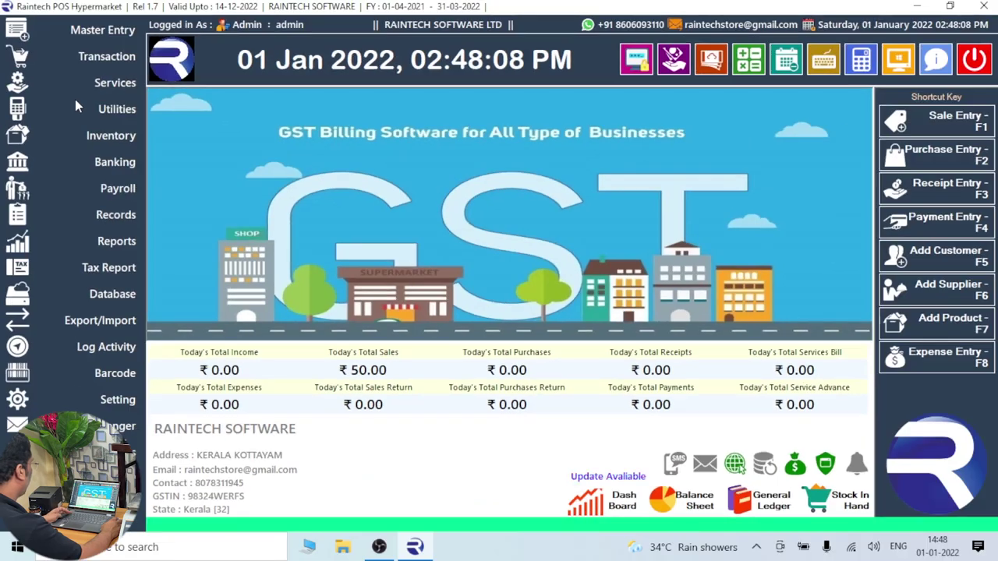
click(94, 109)
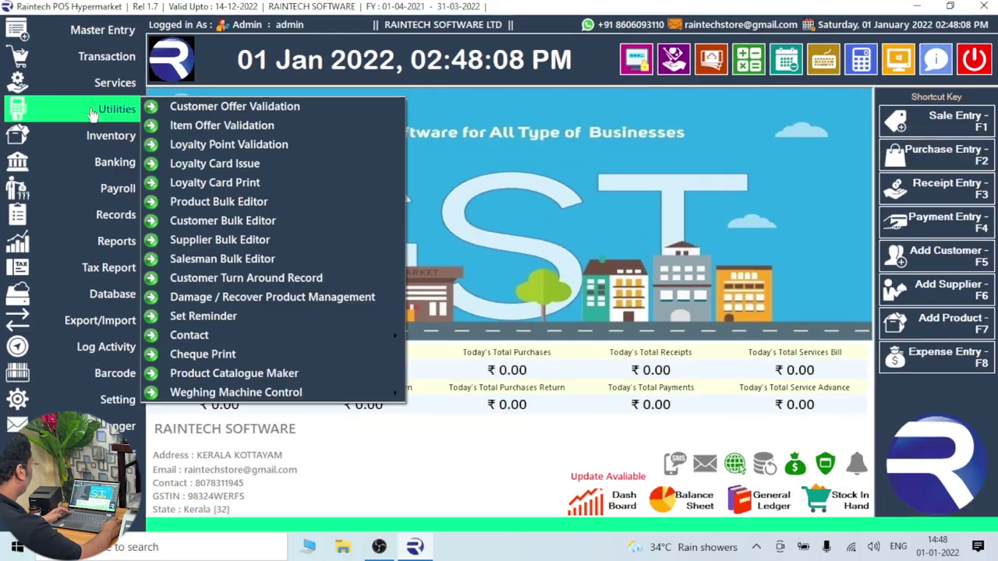
click(99, 116)
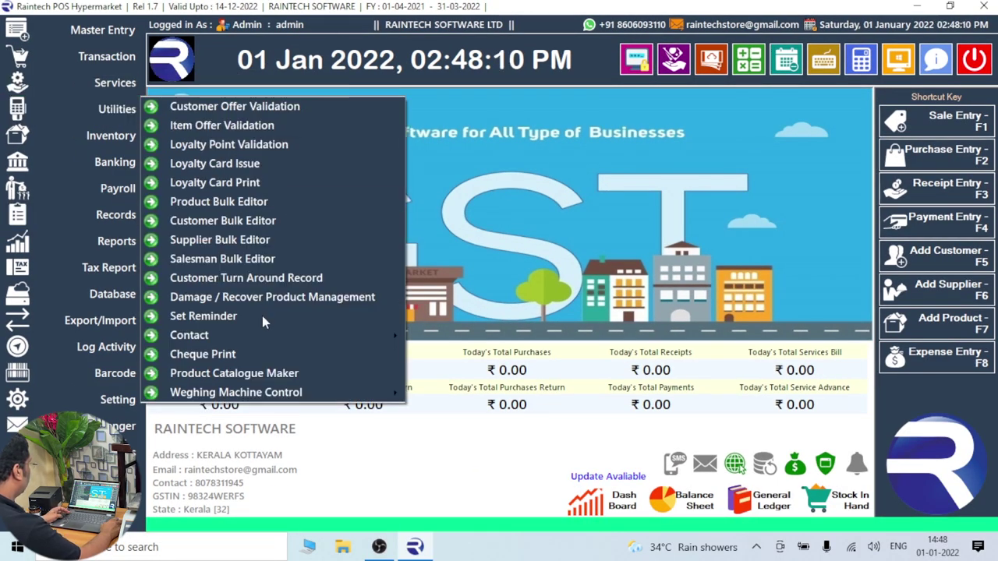
mouse_move(262, 392)
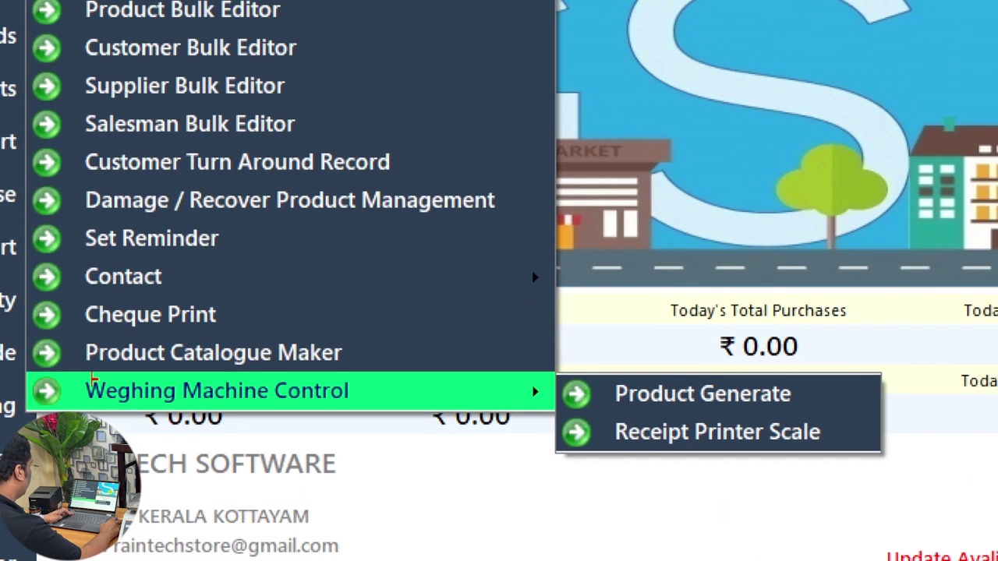
drag(48, 380, 406, 413)
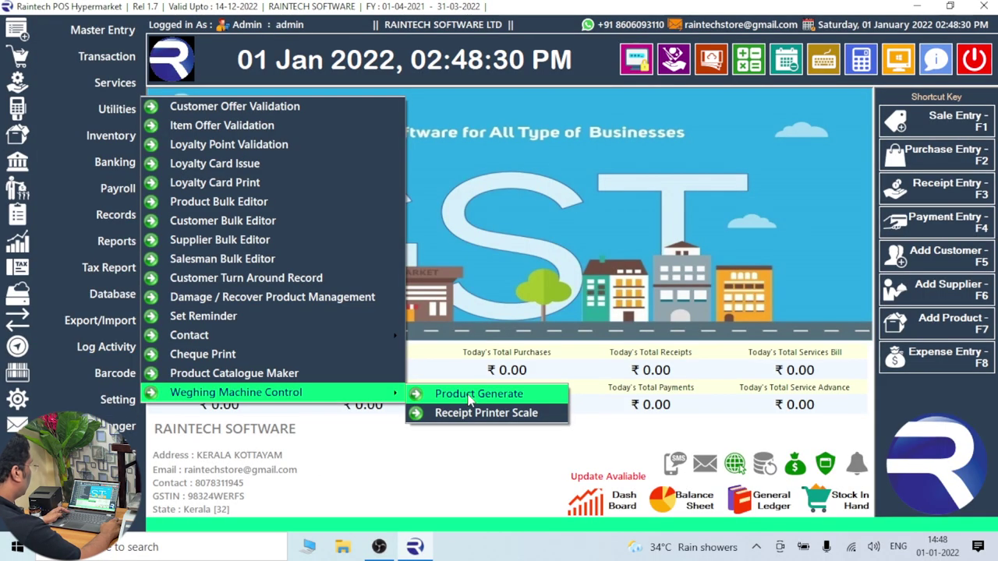
click(470, 396)
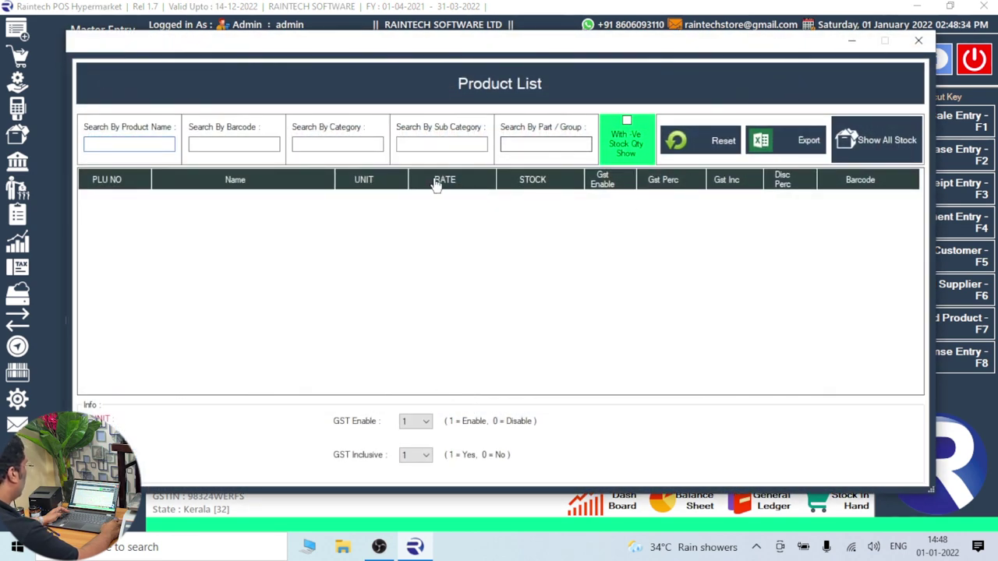
- Filter the product list by the category "vegitable"
click(326, 144)
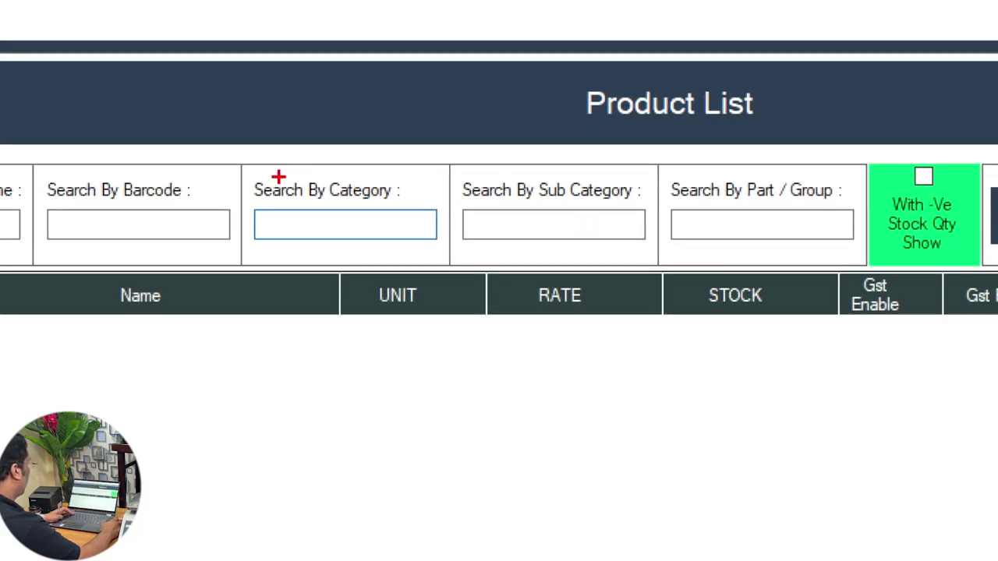
mouse_move(296, 123)
mouse_down()
mouse_move(327, 149)
mouse_move(385, 164)
mouse_up()
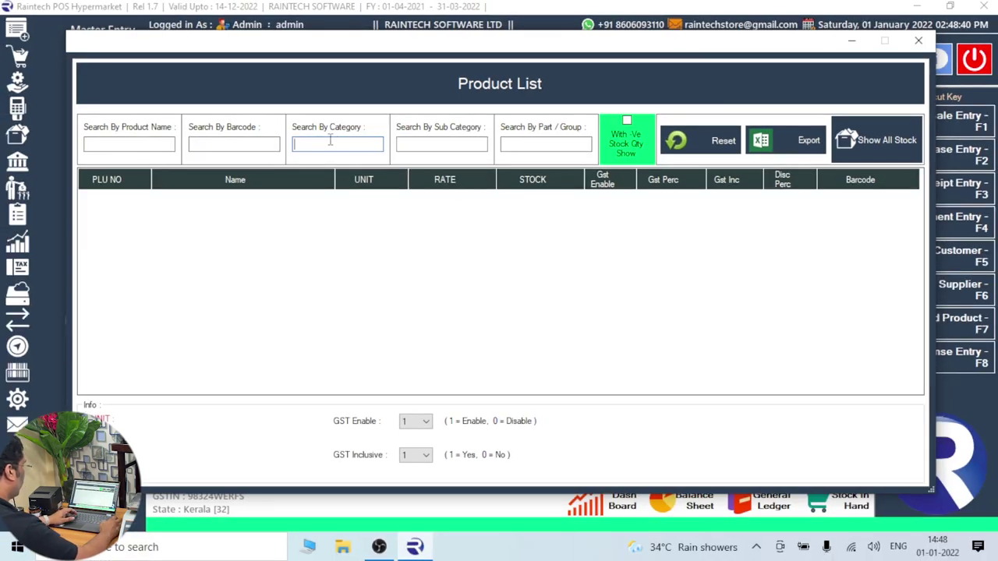
text(vegitable)
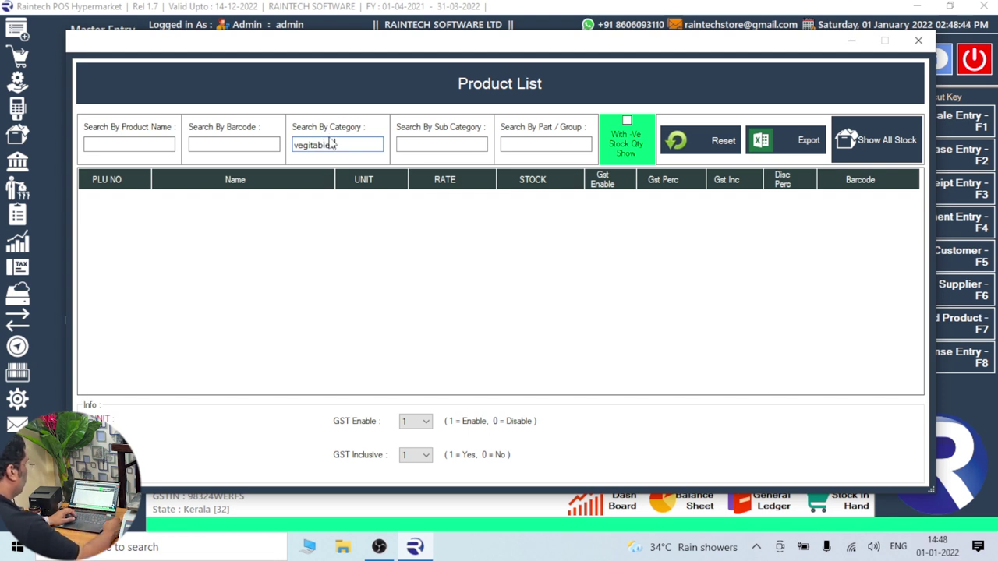
key(BackSpace)
key(BackSpace)
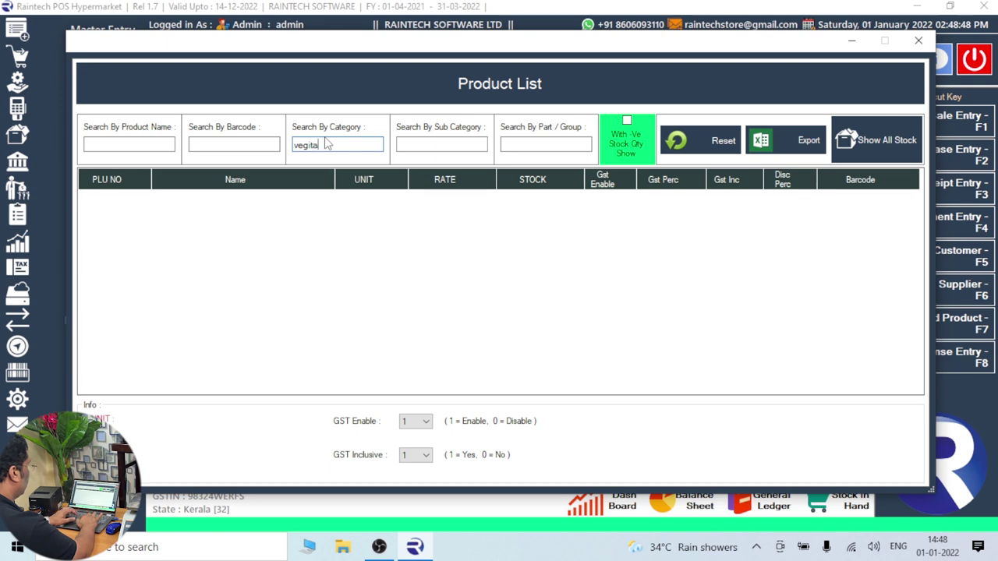
key(Return)
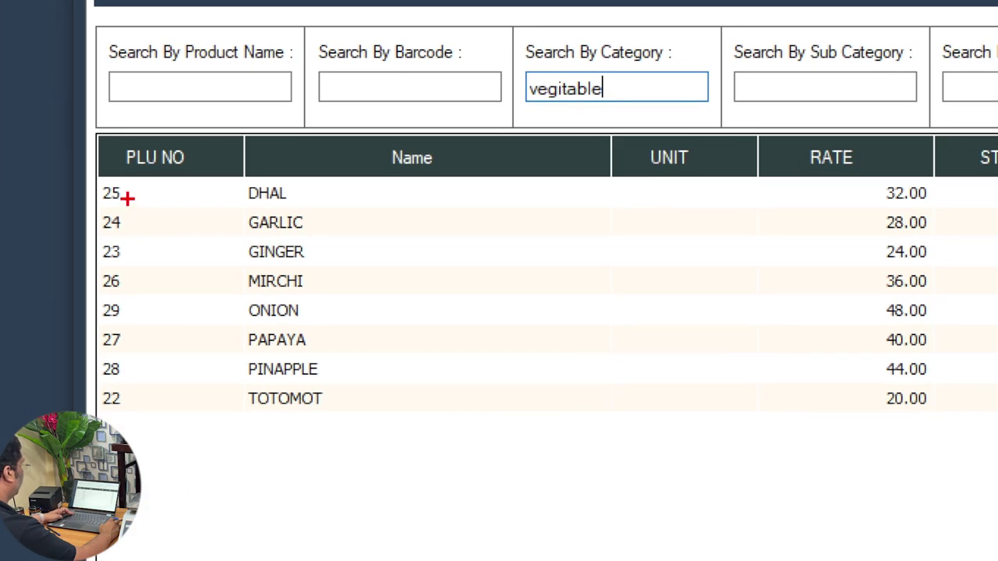
- Export the filtered product list and dismiss the resulting message
drag(78, 140, 361, 419)
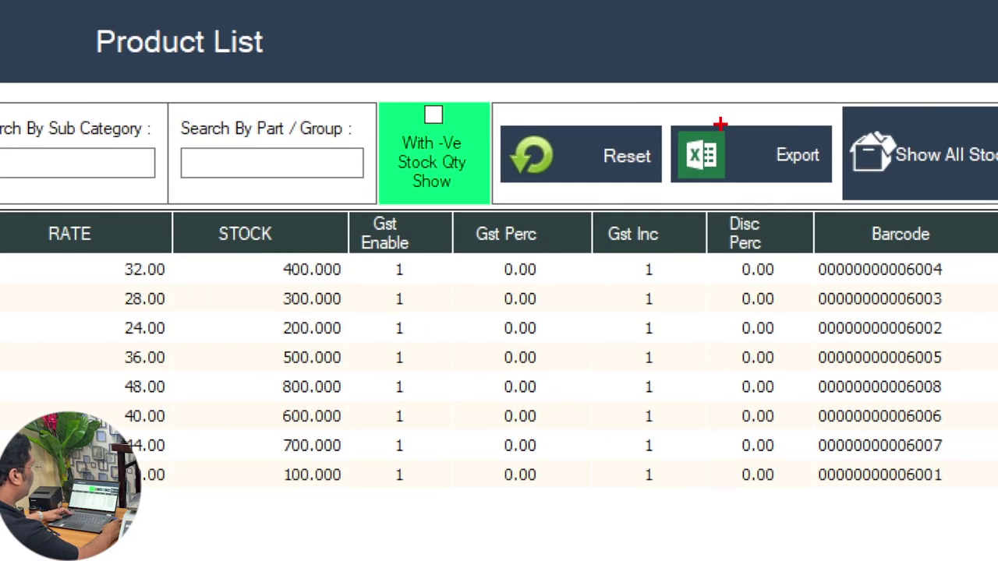
mouse_move(704, 117)
mouse_down()
mouse_move(776, 175)
mouse_move(834, 196)
mouse_up()
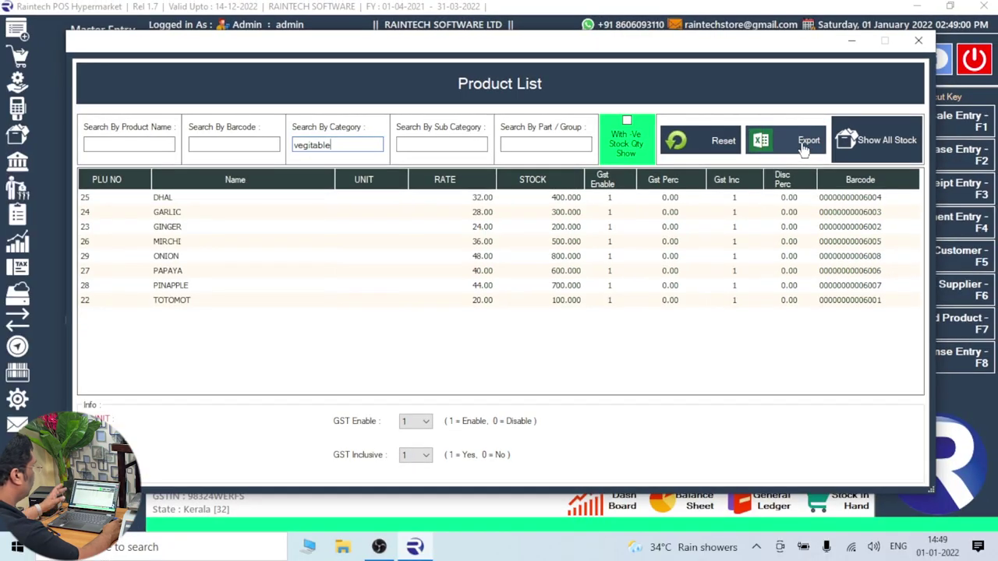
click(804, 145)
click(530, 325)
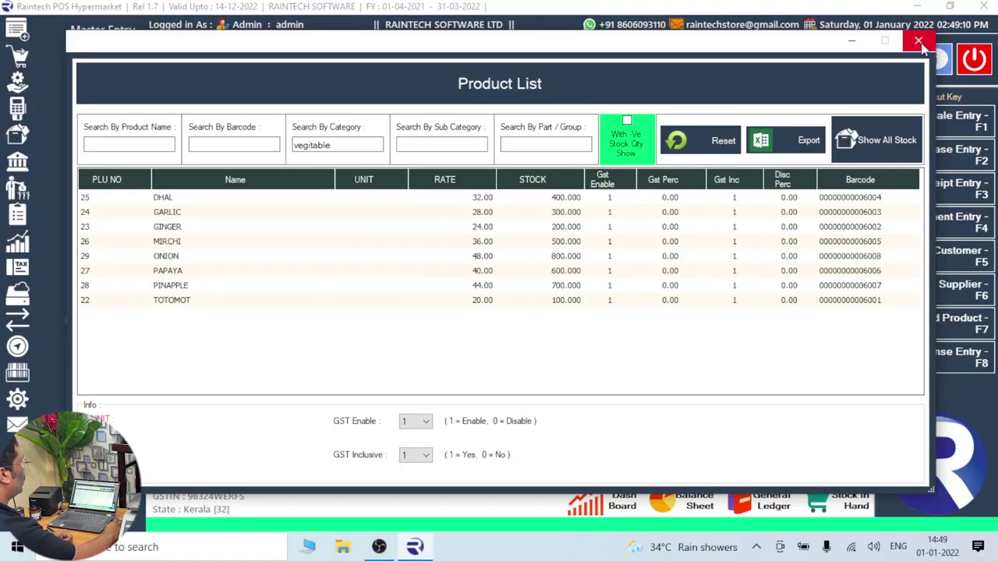
- Leave the product list and open the file location of the Raintech POS Hypermarket desktop shortcut
click(919, 42)
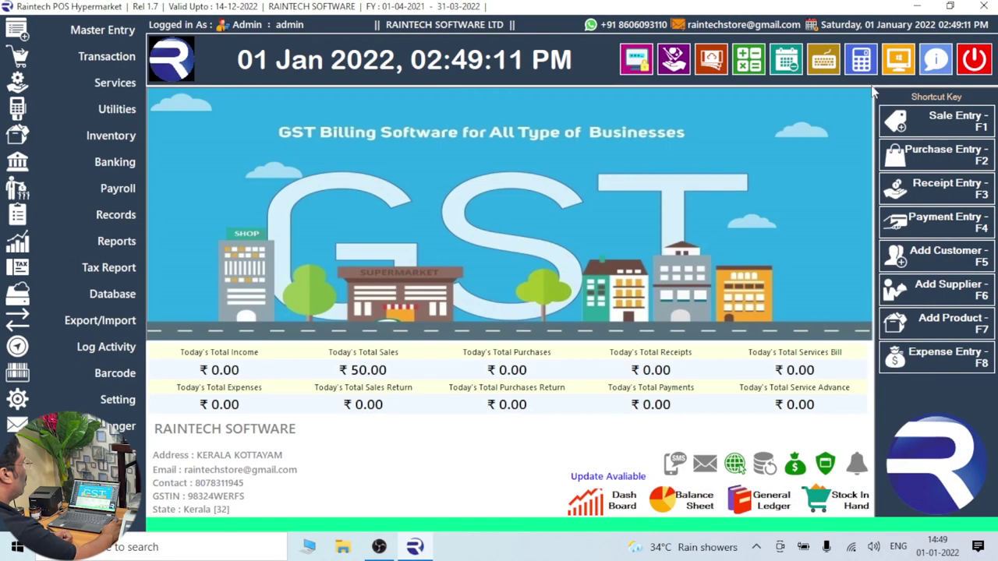
click(917, 9)
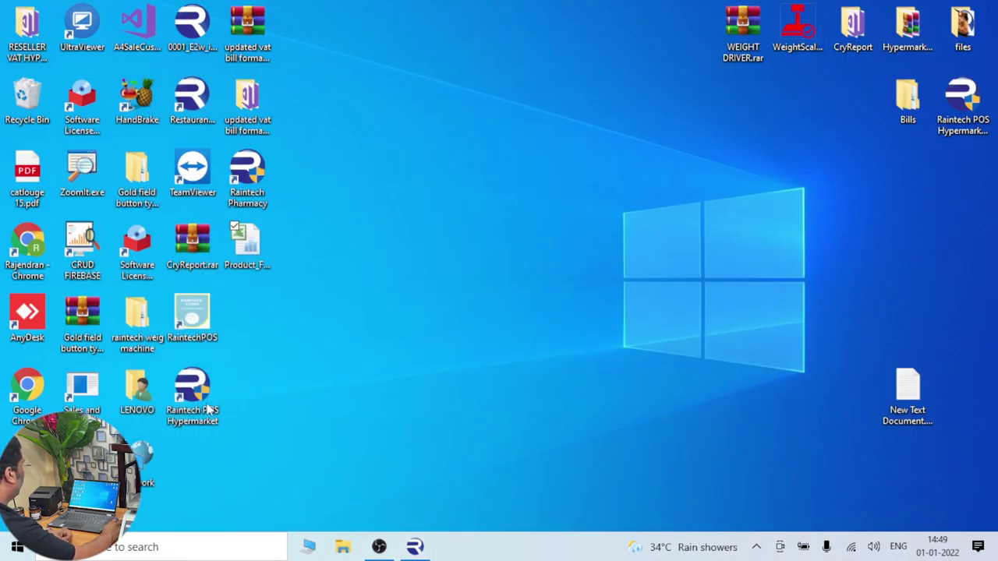
click(208, 408)
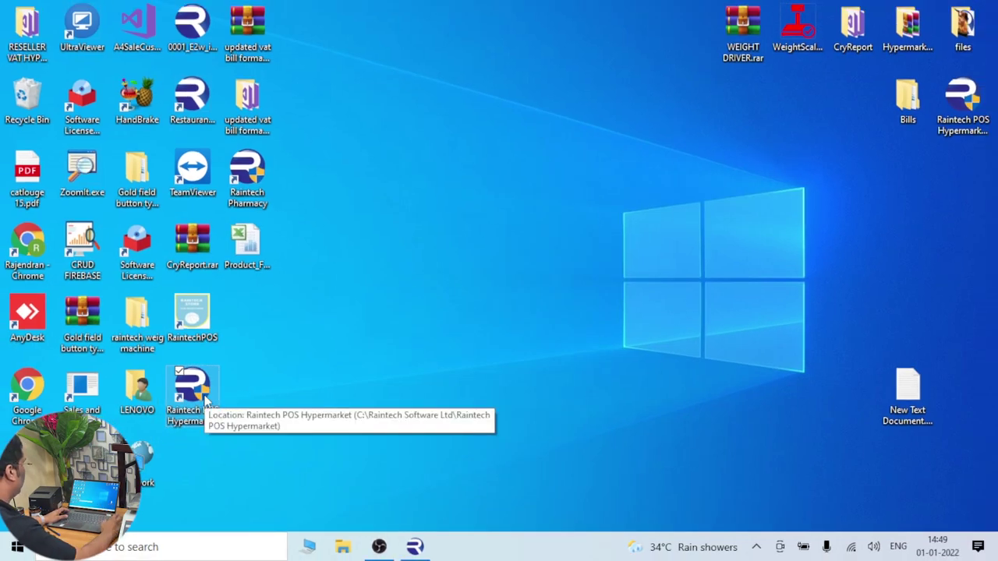
right_click(189, 380)
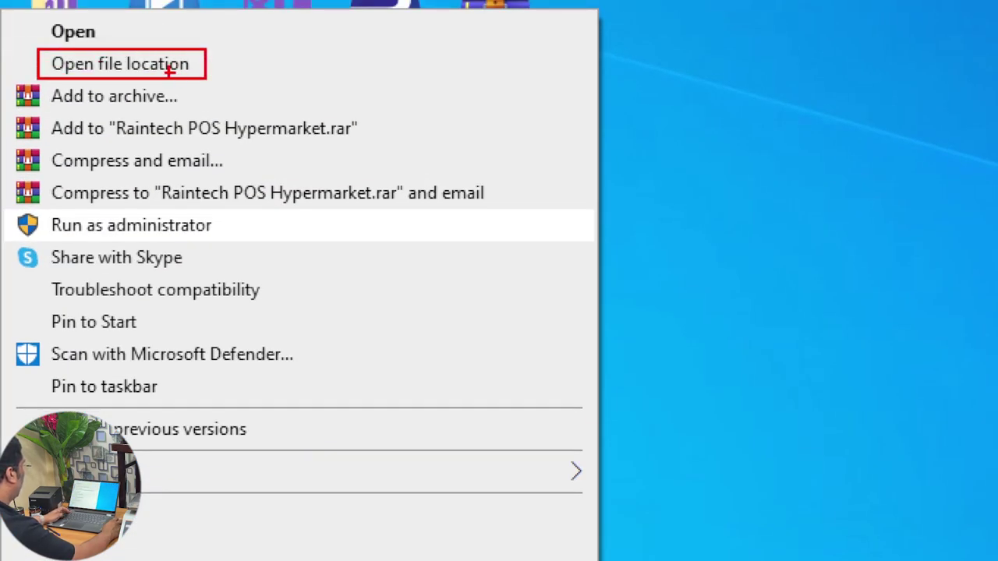
click(168, 70)
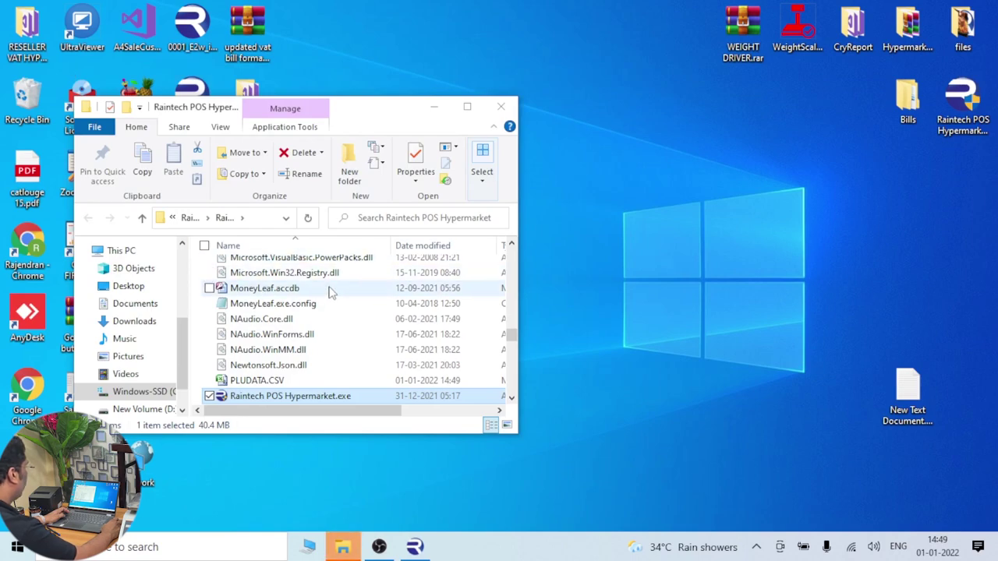
- Find the exported PLUDATA.CSV in the maximized Raintech POS Hypermarket folder and open it in Excel
click(467, 106)
scroll(197, 348, up, 1)
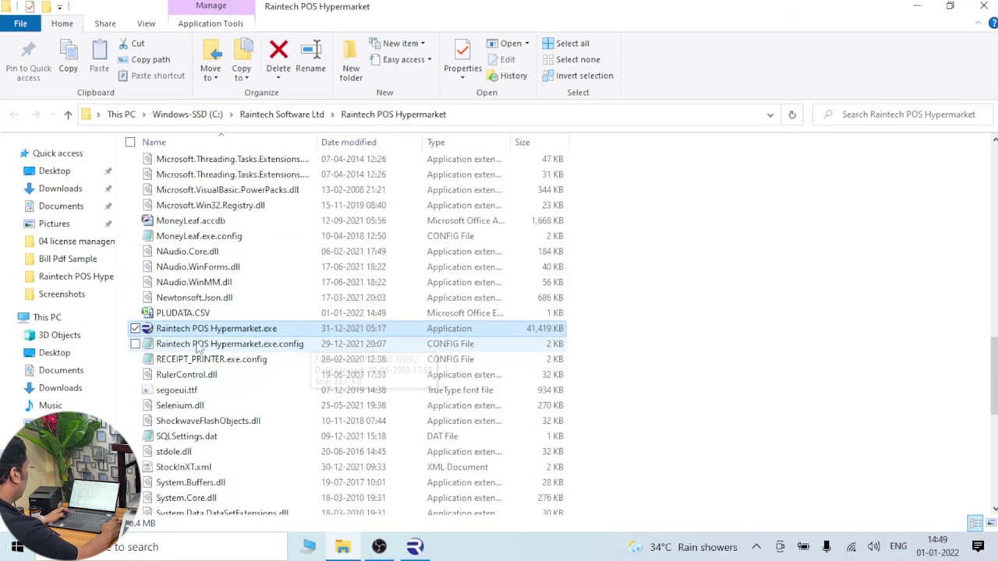
scroll(197, 348, up, 15)
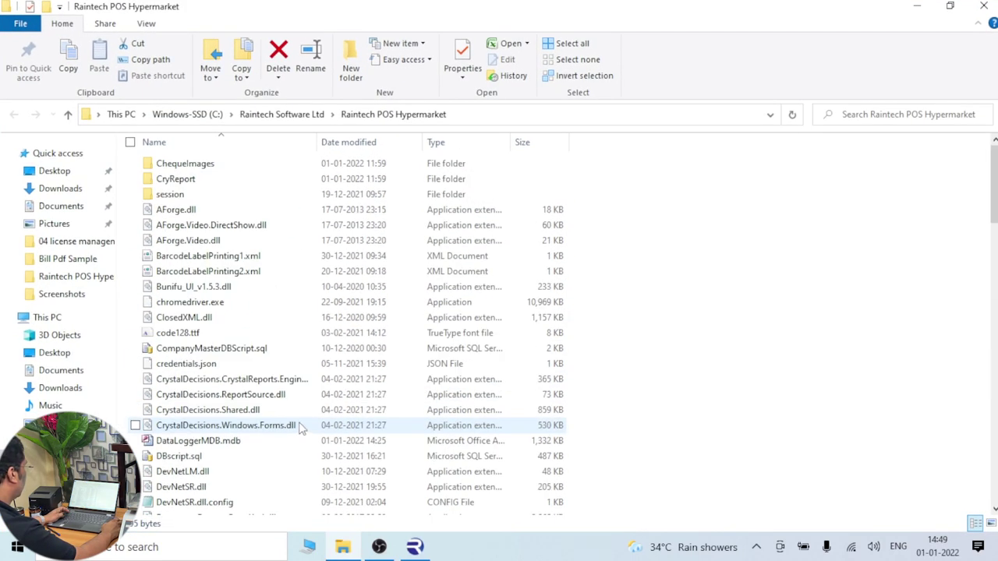
scroll(226, 311, down, 20)
scroll(207, 330, up, 2)
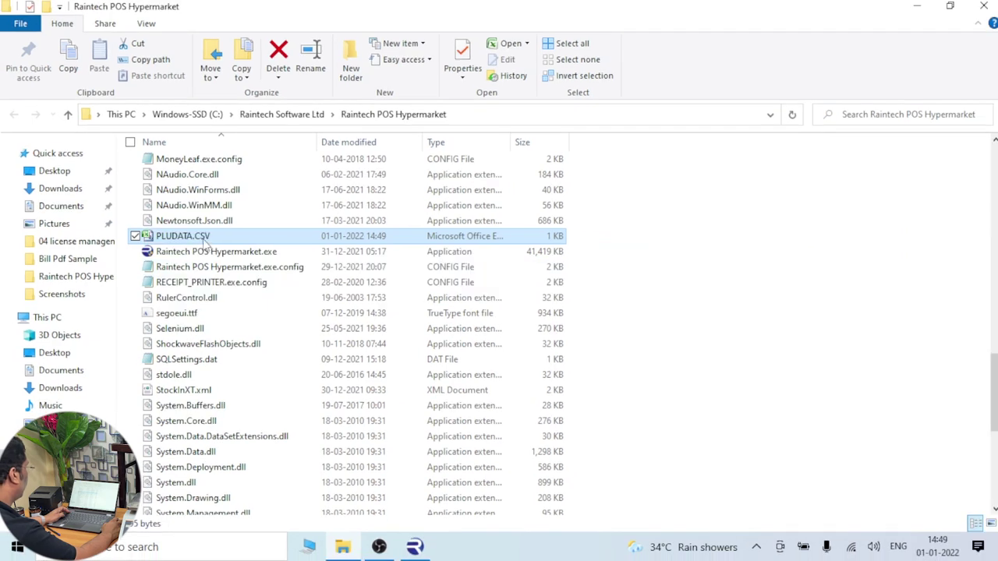
double_click(201, 237)
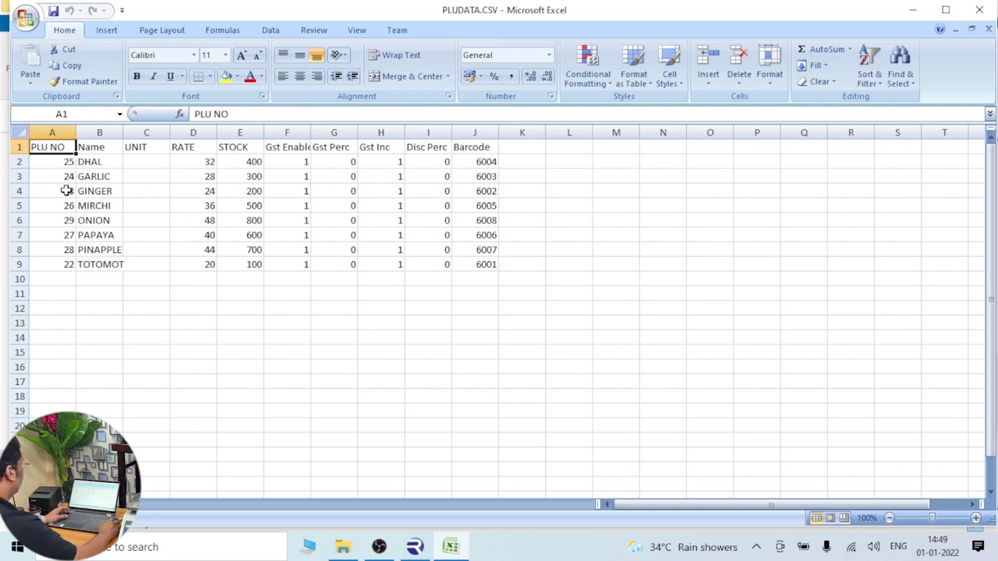
- Renumber the PLU NO column sequentially from 1 to 8 for the products in A2:A9
click(65, 162)
text(1)
key(Return)
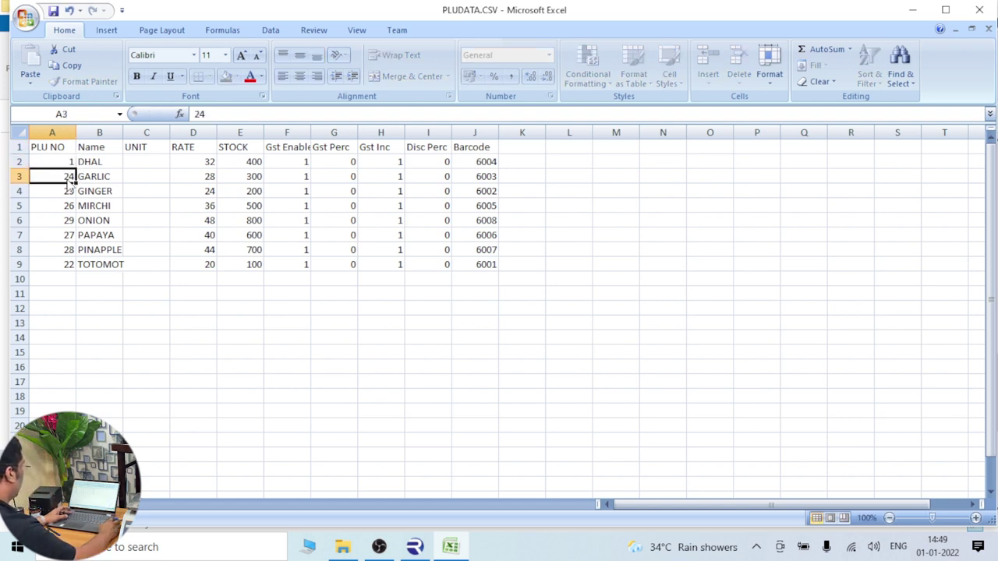
text(2)
key(Return)
text(3)
key(Return)
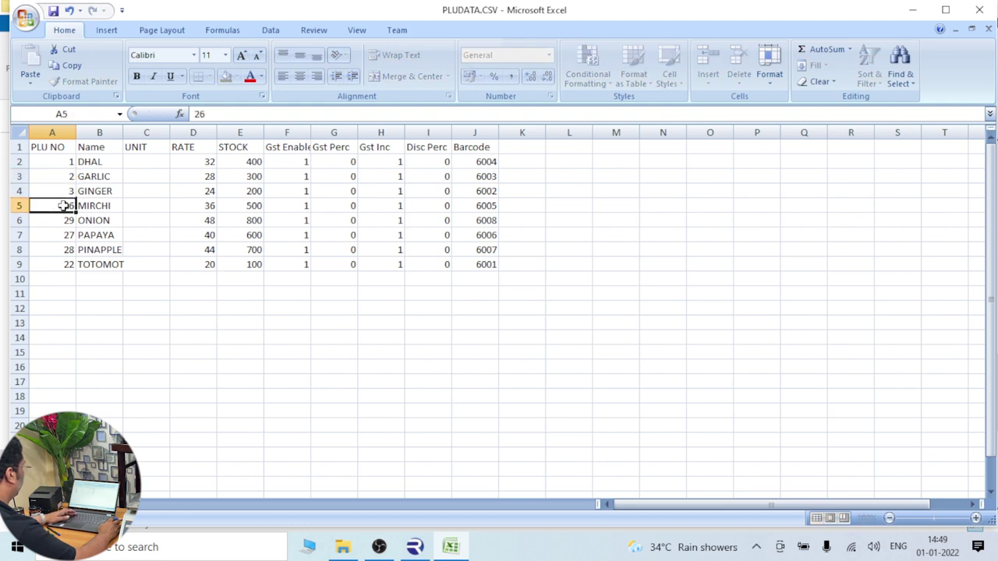
text(4)
key(Return)
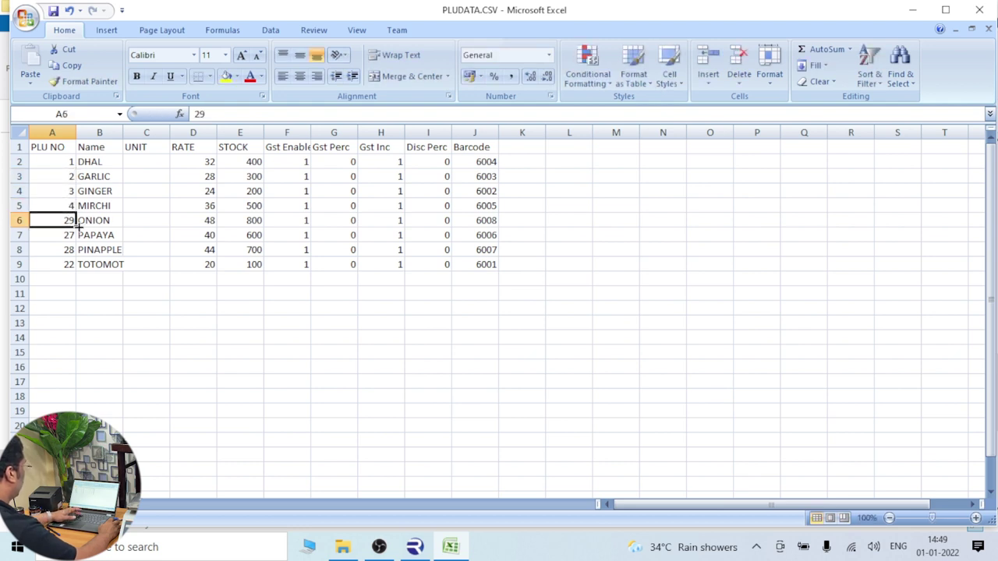
text(5)
key(Return)
text(6)
key(Return)
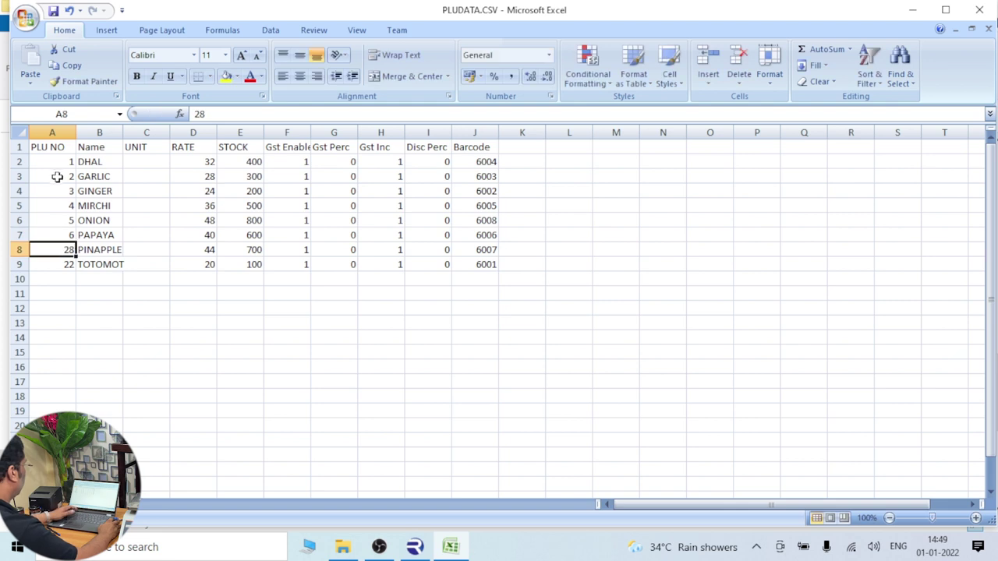
drag(56, 162, 78, 269)
click(125, 290)
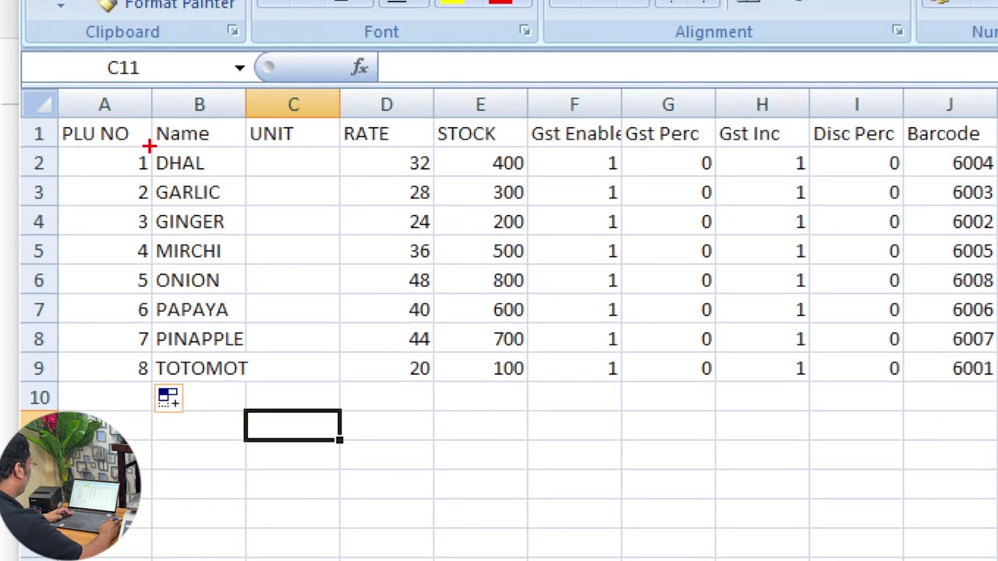
drag(148, 145, 201, 175)
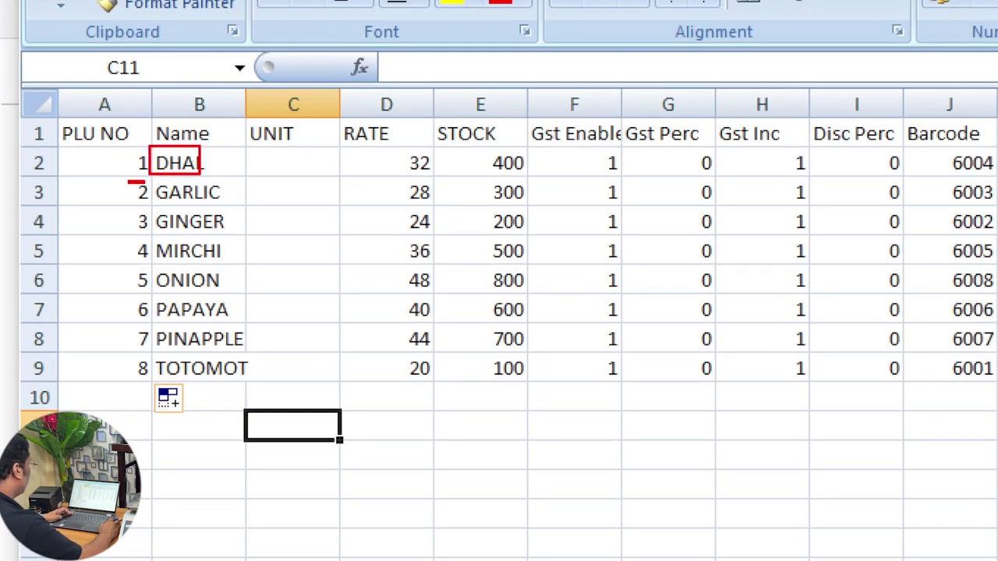
drag(128, 182, 239, 204)
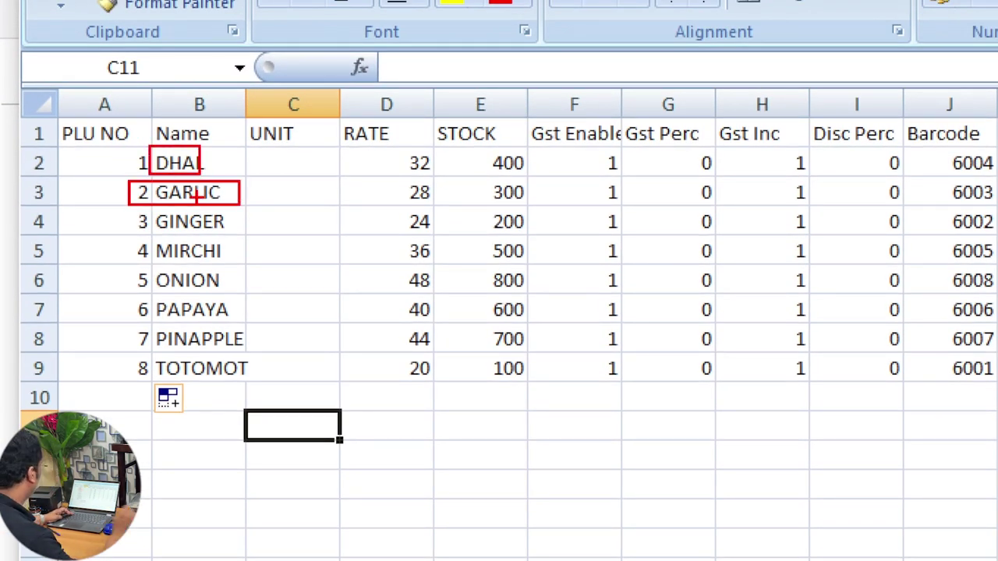
mouse_move(119, 201)
mouse_down()
mouse_move(192, 229)
mouse_move(244, 233)
mouse_up()
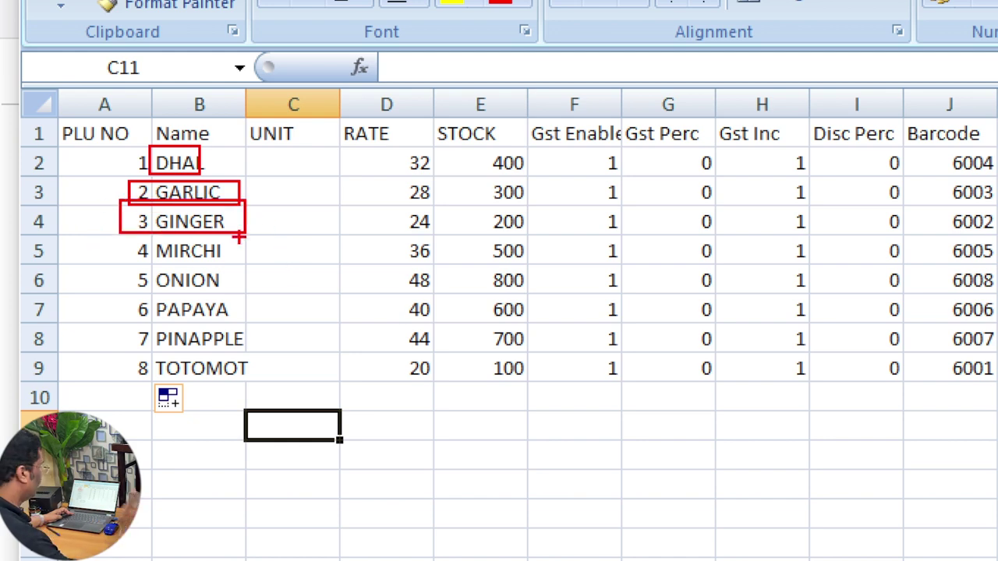
key(Escape)
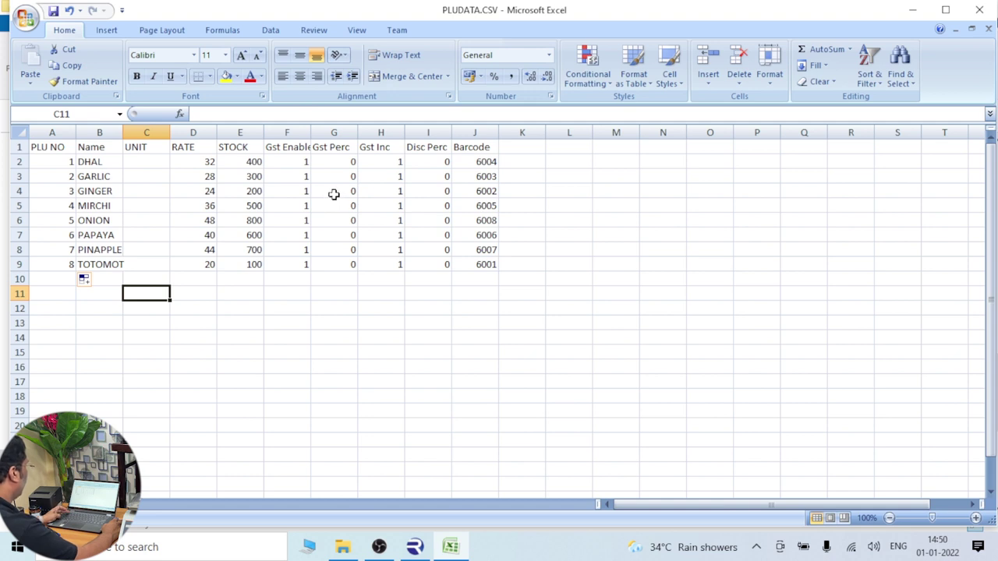
- Fill the UNIT column with 0 for all products in C2:C9
click(149, 165)
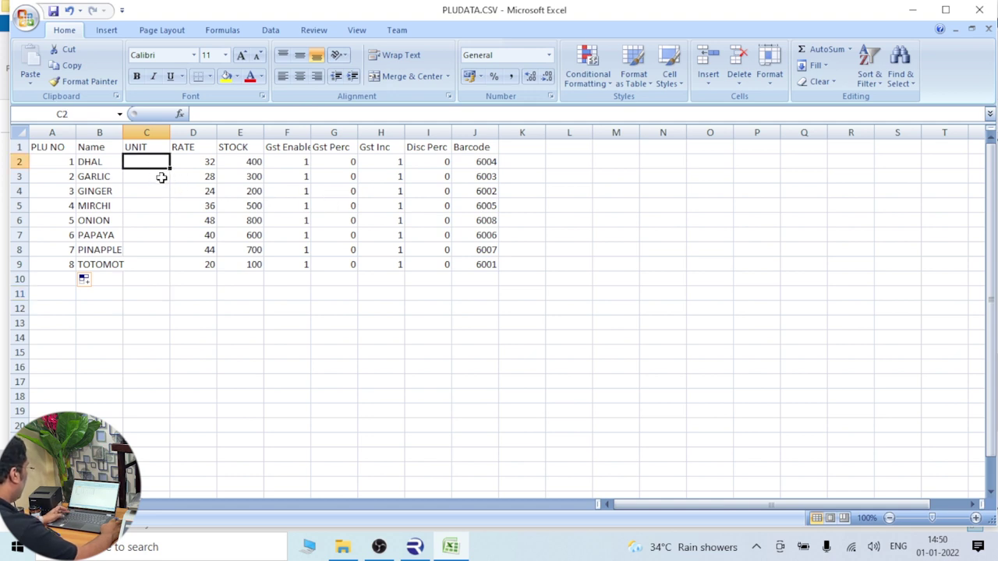
text(0)
click(156, 187)
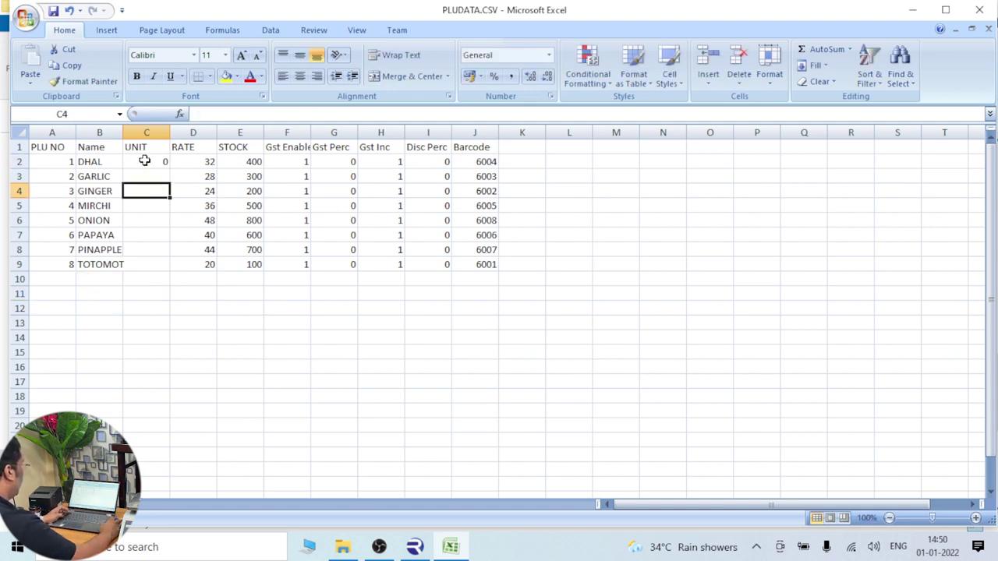
click(160, 164)
drag(170, 168, 173, 273)
click(224, 270)
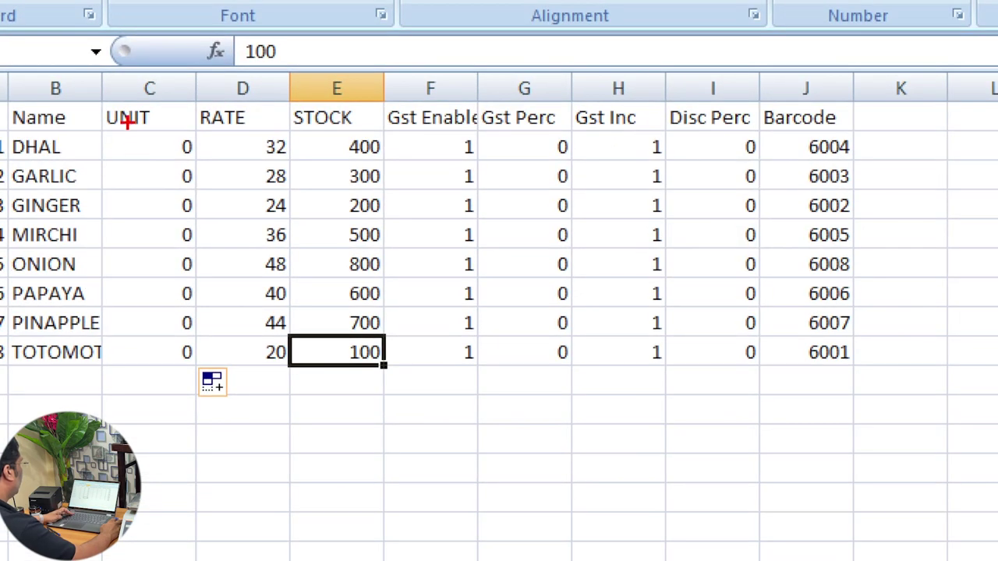
mouse_move(143, 144)
mouse_down()
mouse_move(183, 244)
mouse_move(179, 294)
mouse_up()
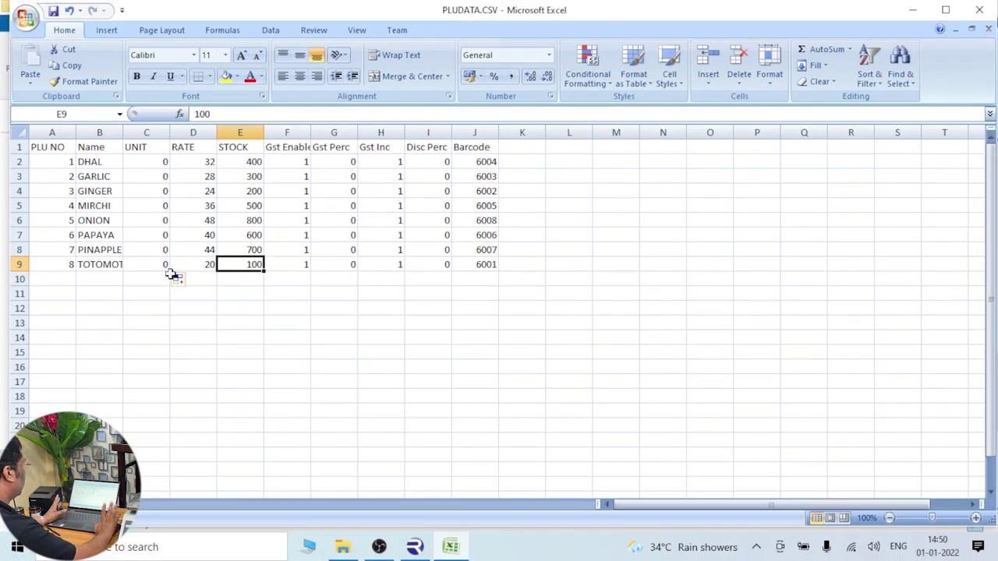
click(133, 163)
drag(62, 161, 63, 267)
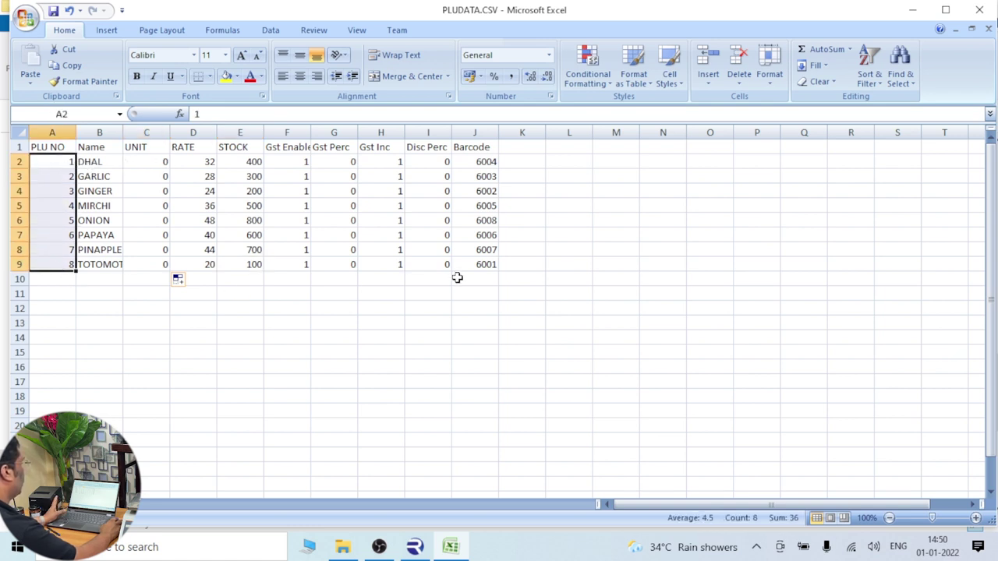
- Save PLUDATA.CSV over the existing file in comma-delimited CSV format, and close the workbook and its folder window
click(53, 12)
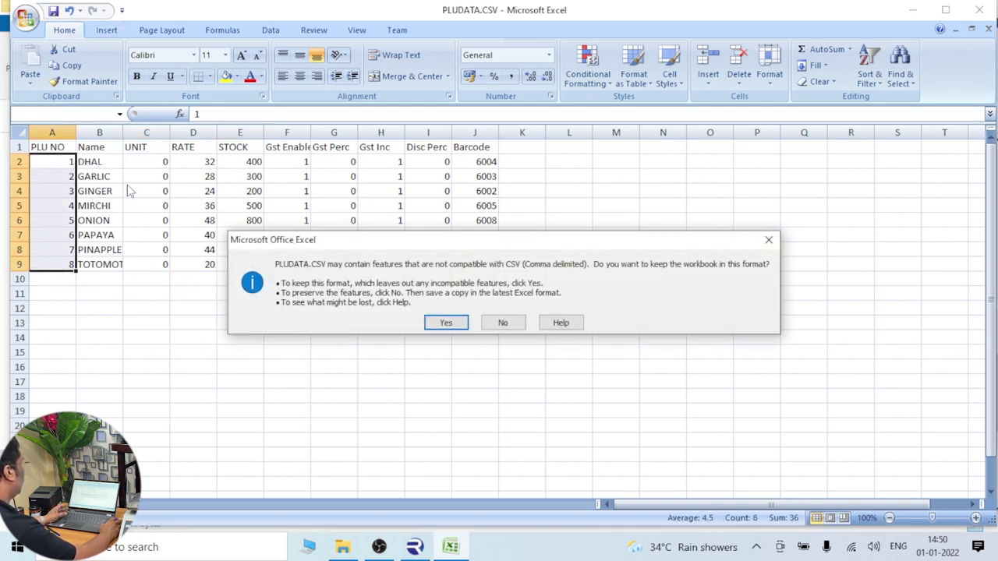
click(441, 321)
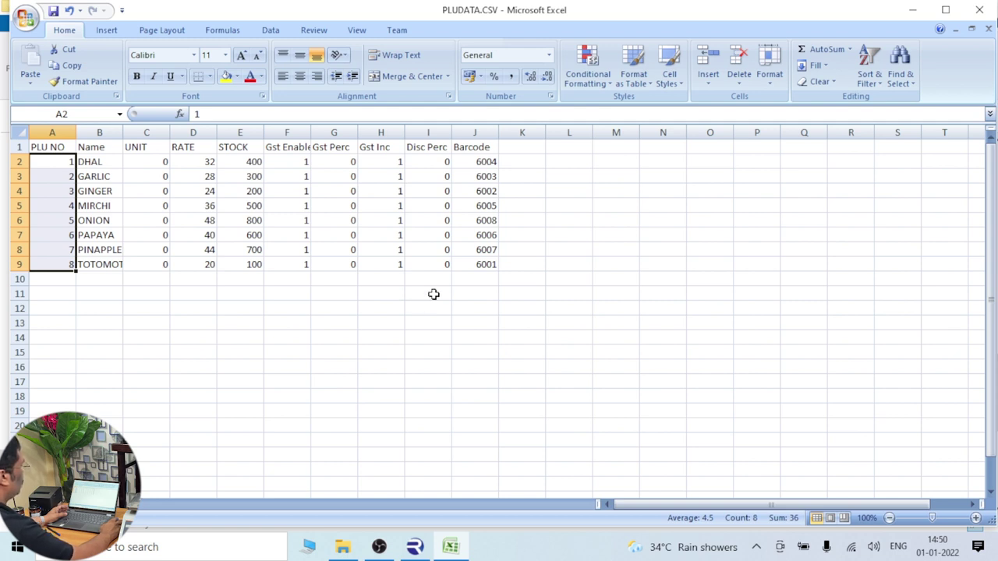
click(979, 9)
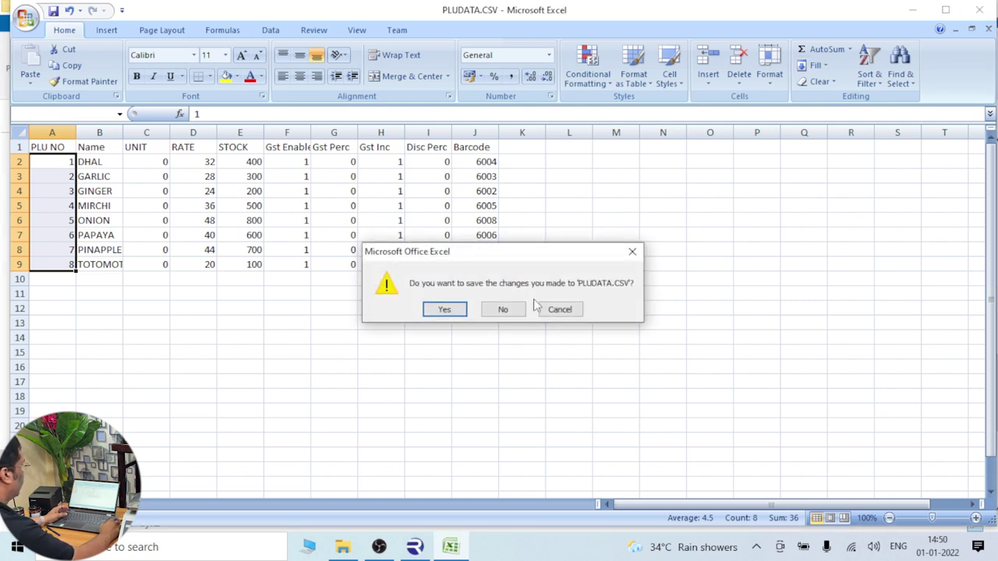
click(445, 309)
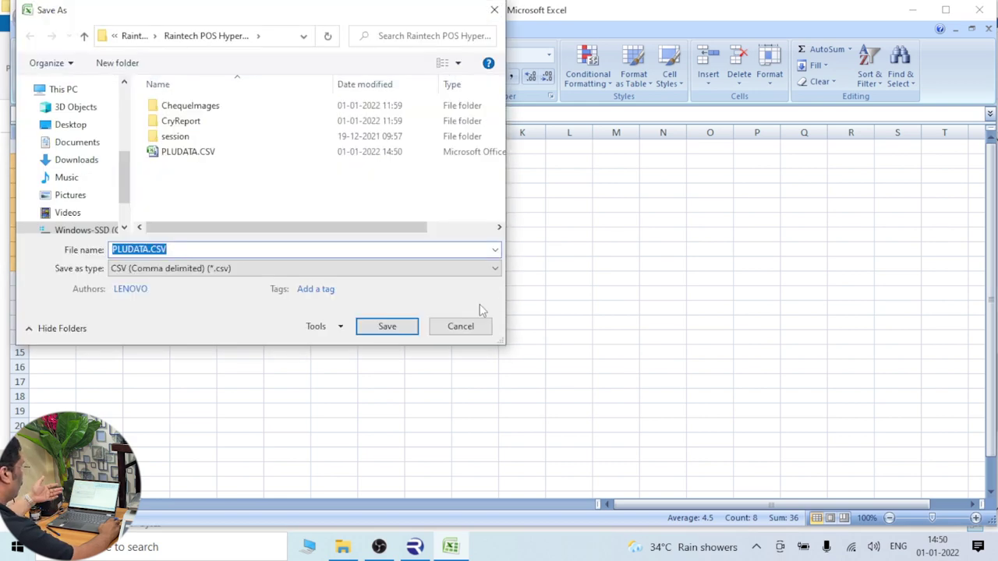
click(388, 327)
click(545, 276)
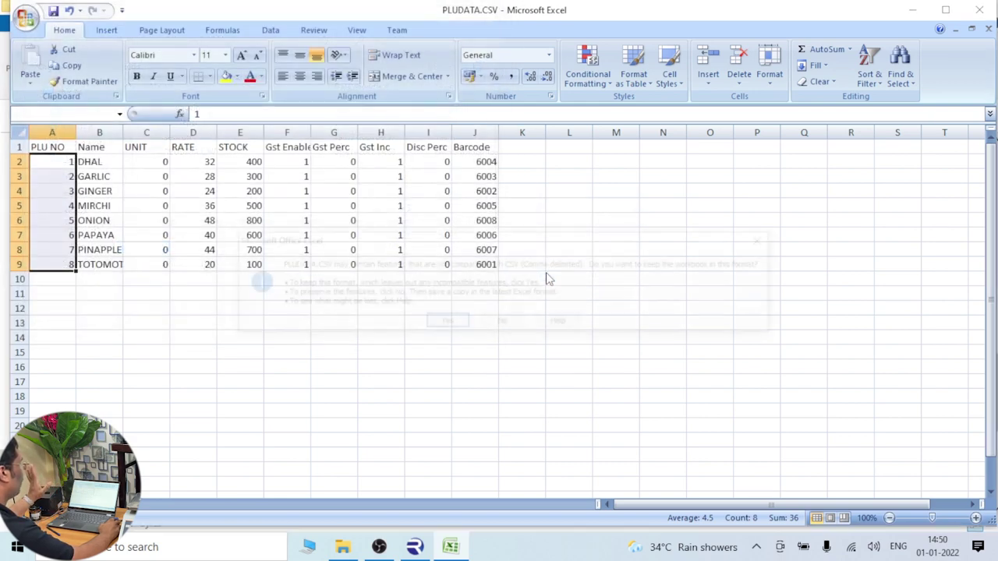
click(451, 322)
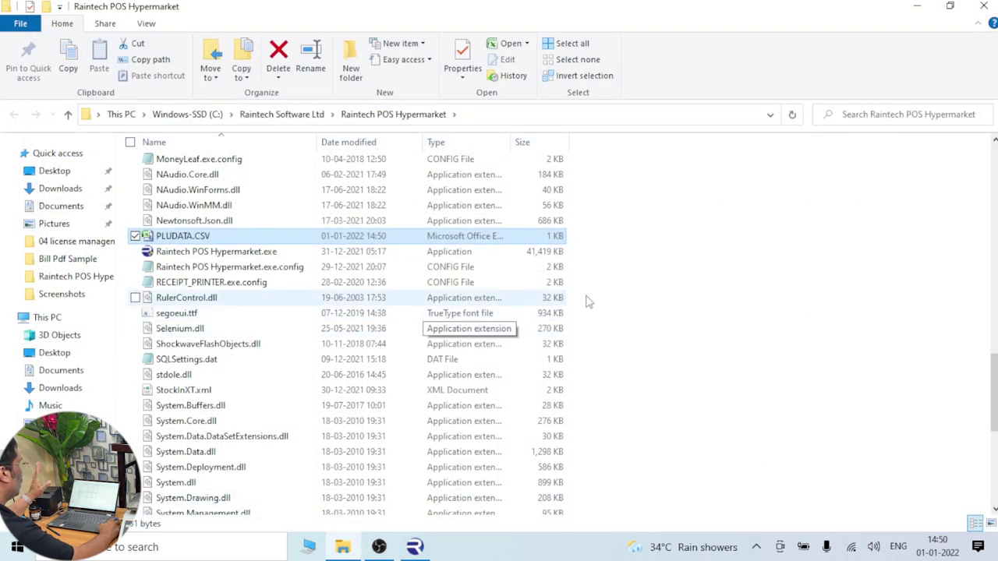
click(786, 265)
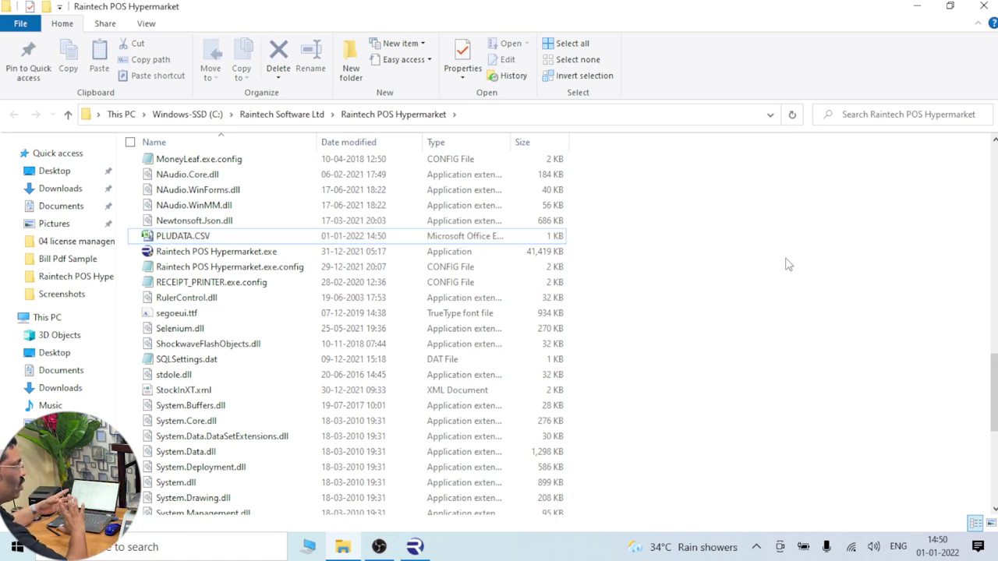
click(984, 7)
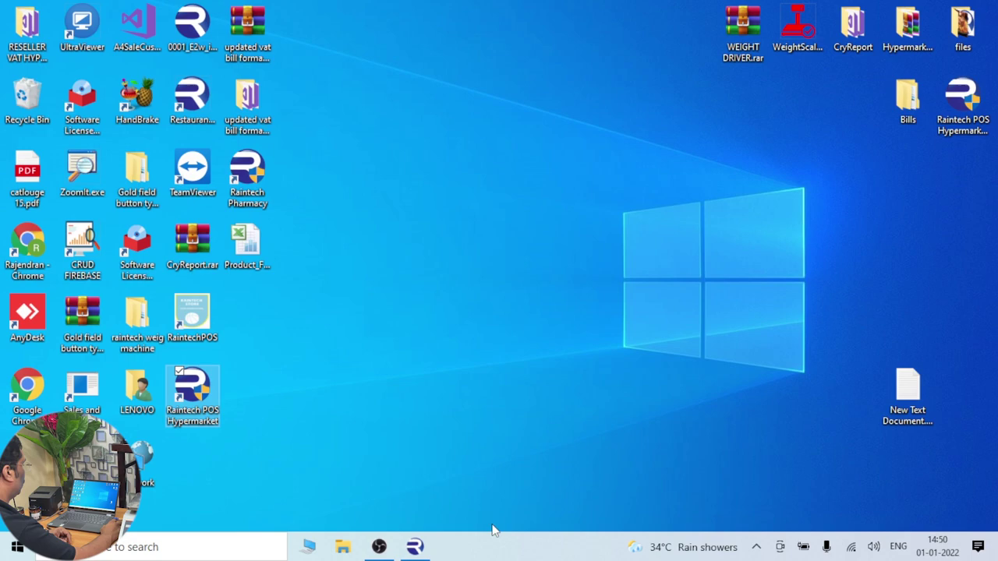
- Switch to Raintech POS Hypermarket and open the Receipt Printer Scale utility for weighing machine control
click(414, 546)
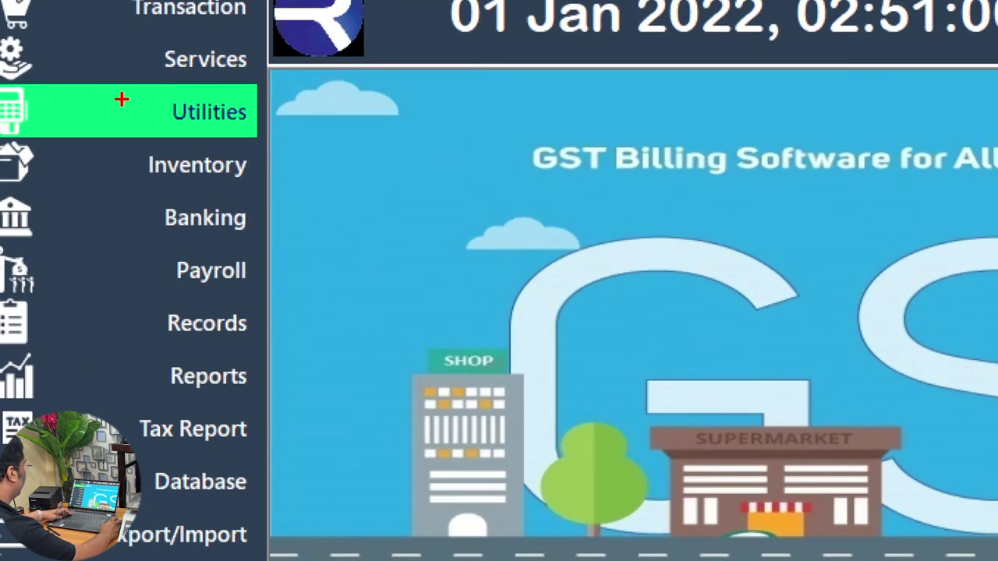
click(117, 110)
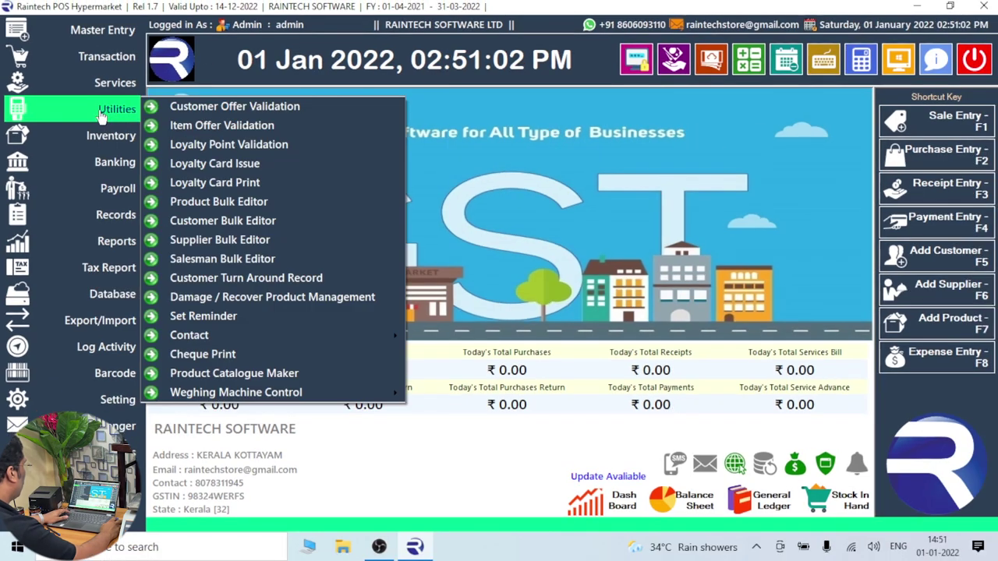
click(117, 109)
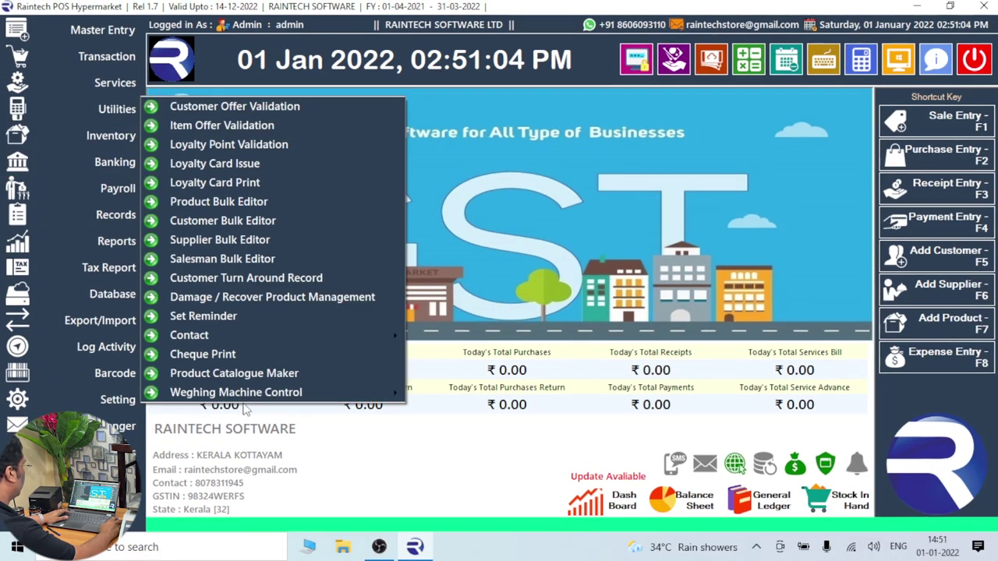
mouse_move(305, 401)
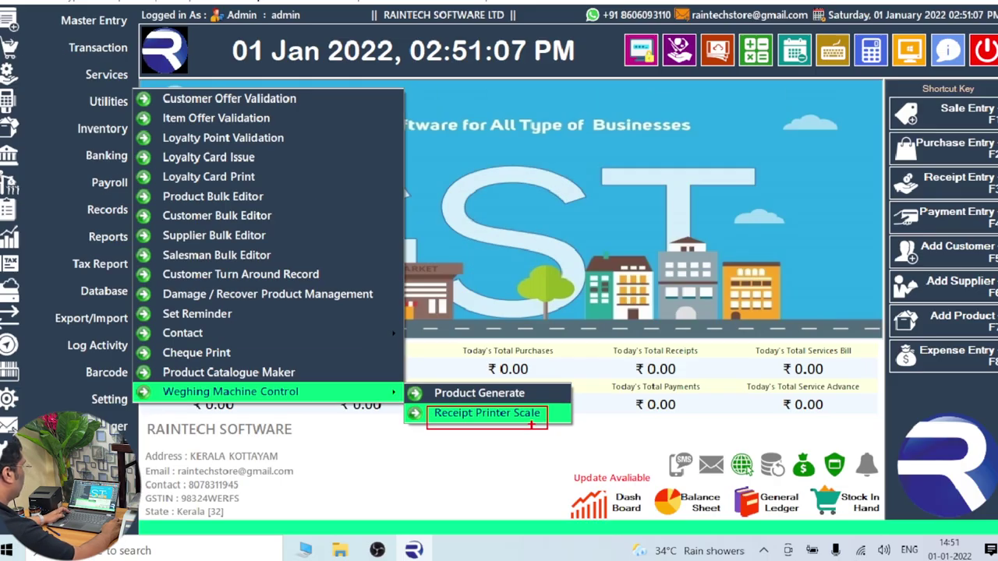
click(530, 416)
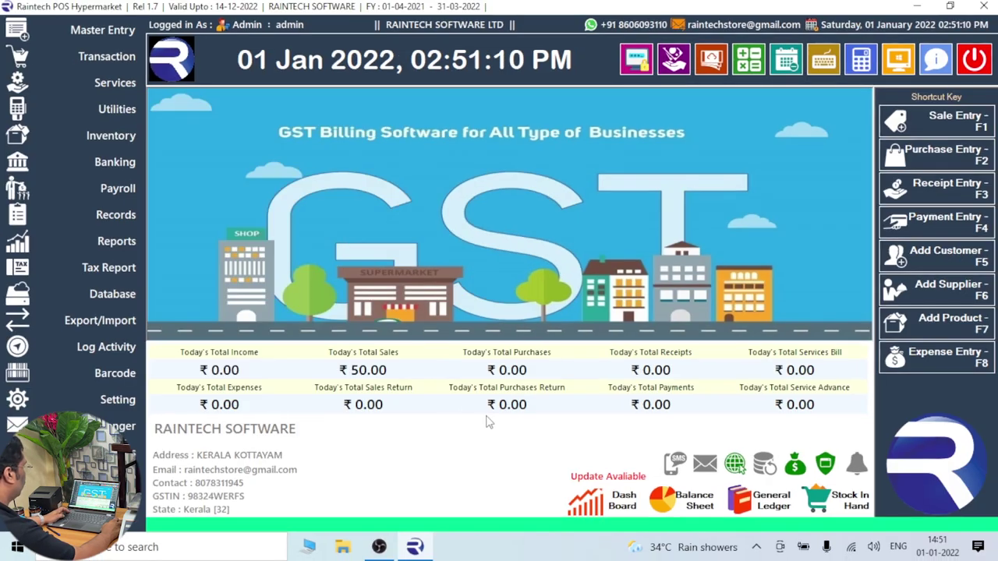
click(123, 109)
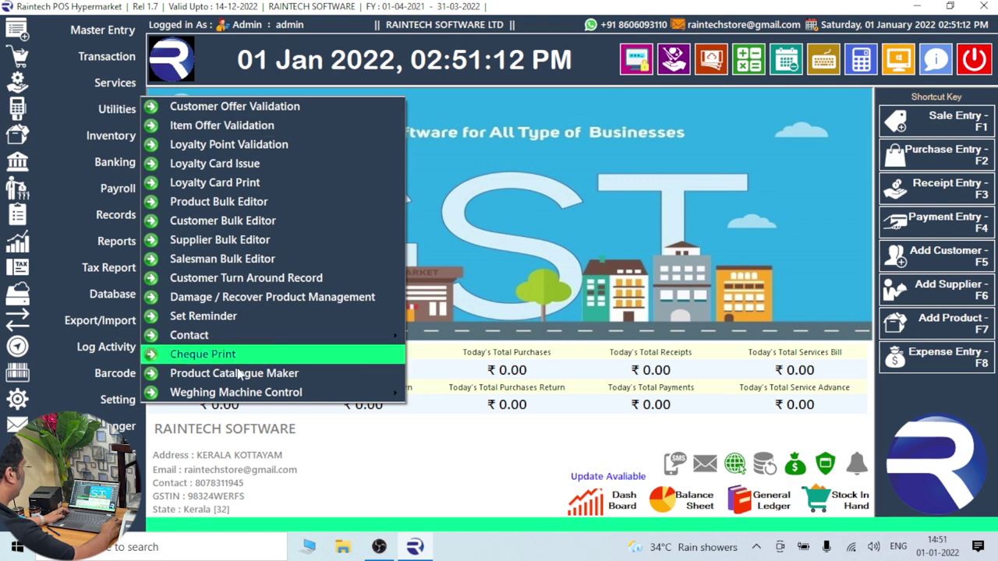
mouse_move(251, 394)
click(456, 413)
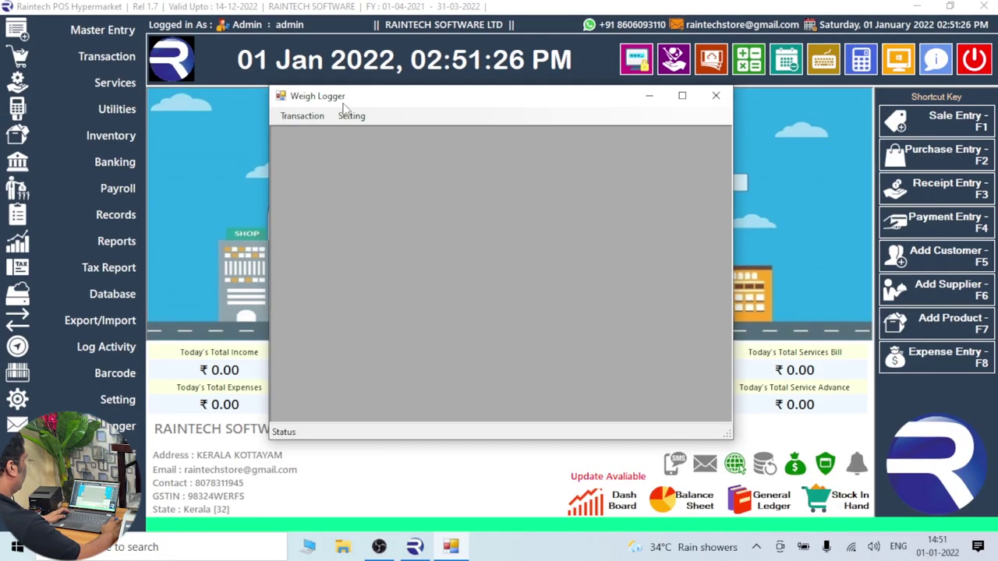
- Choose COM5 as the COM port in the Weigh Logger's COM port settings, save them and close the dialog
click(368, 233)
click(347, 132)
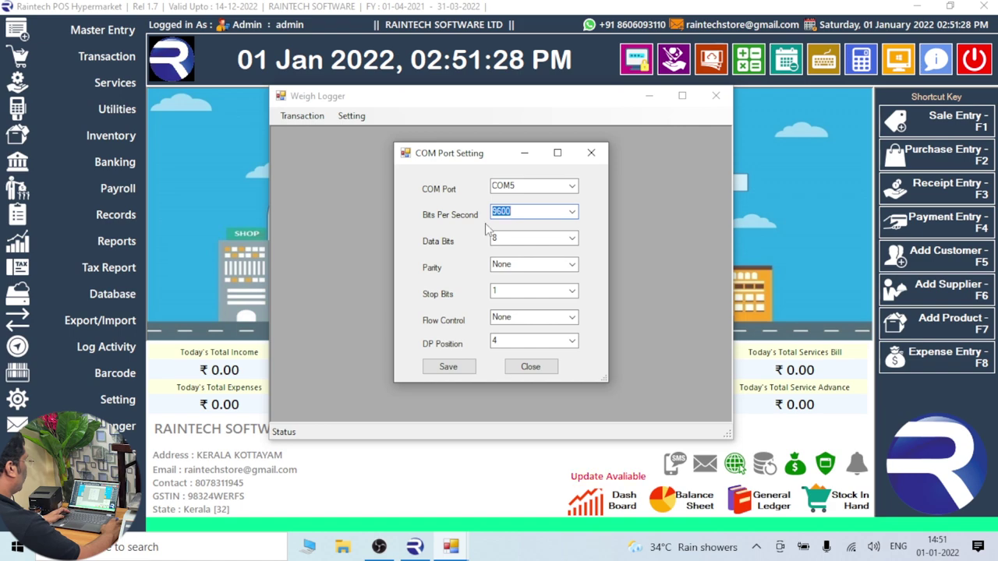
click(572, 187)
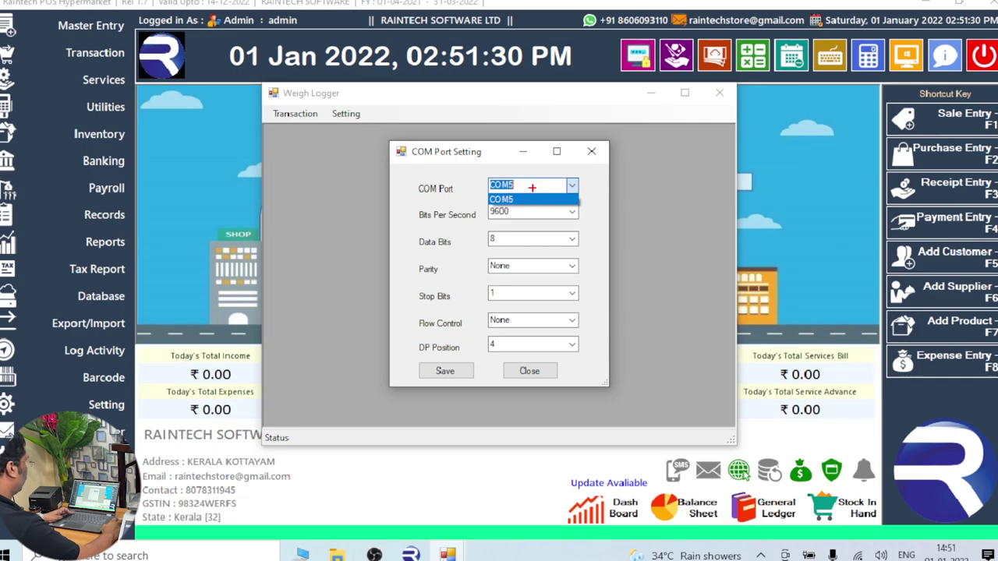
click(503, 199)
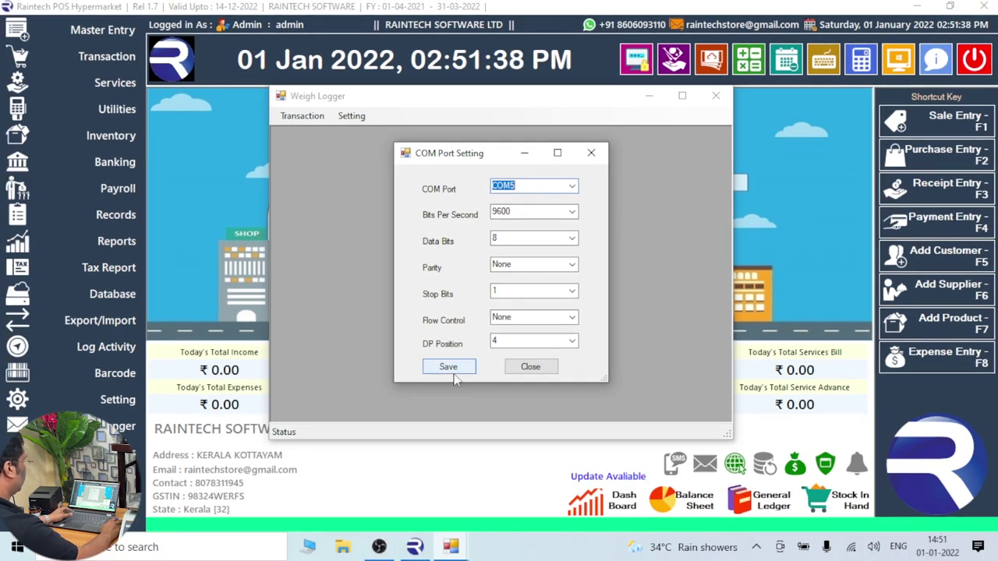
click(451, 369)
click(512, 314)
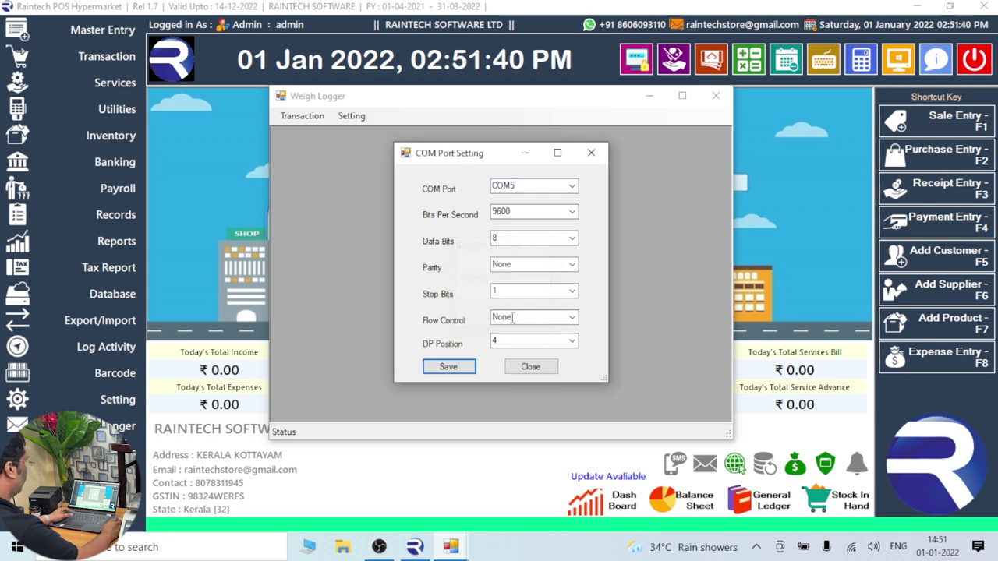
click(530, 368)
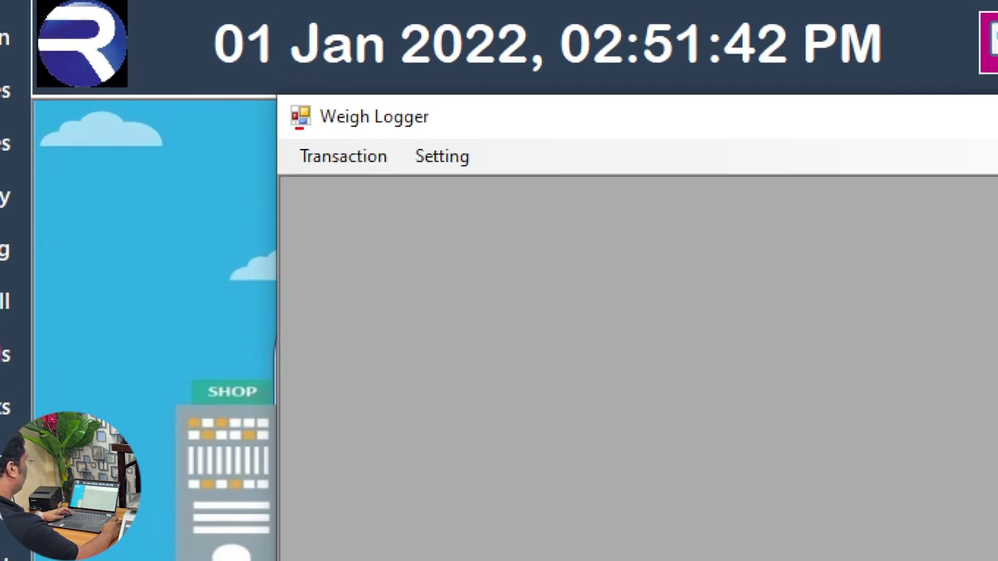
- Open the PLU Master in Weigh Logger and import the Excel product data, dismissing the resulting message
drag(294, 127, 394, 170)
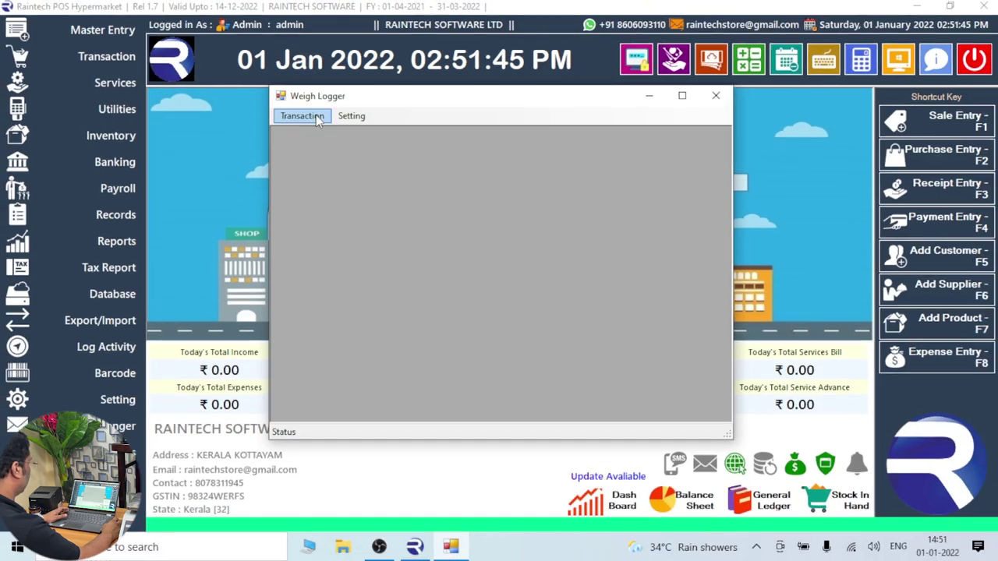
click(343, 156)
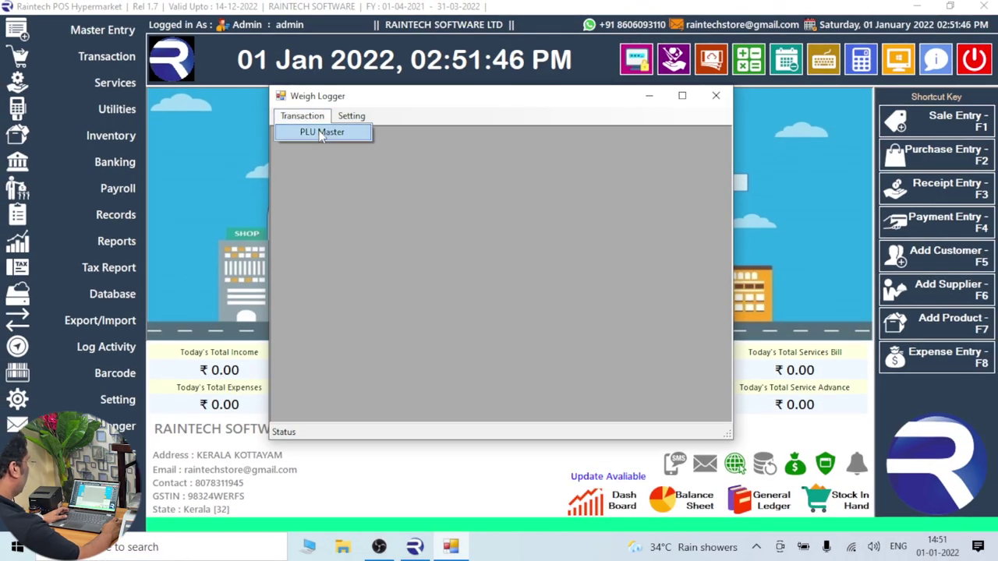
click(390, 187)
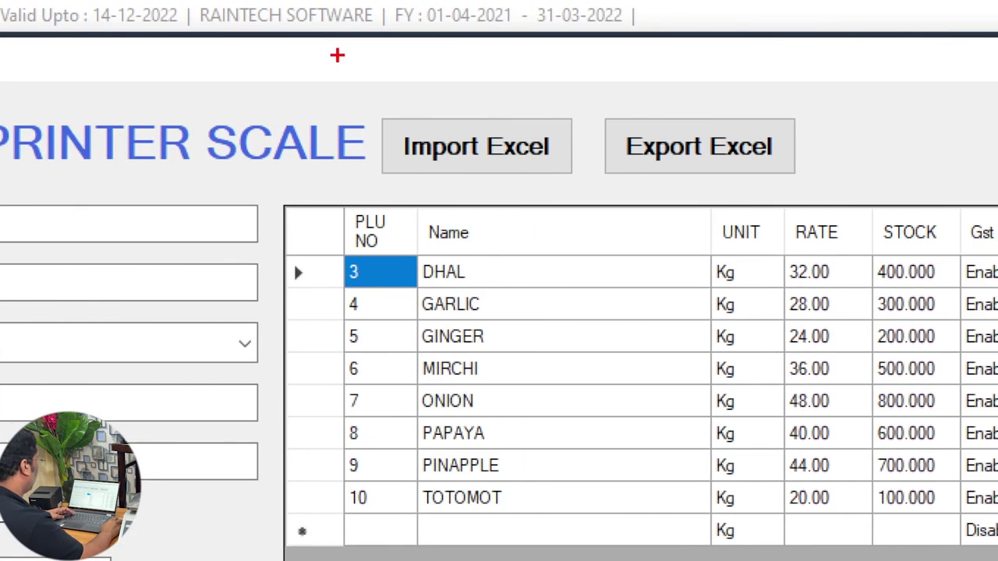
mouse_move(349, 39)
mouse_down()
mouse_move(406, 87)
mouse_move(458, 102)
mouse_up()
key(Escape)
click(421, 78)
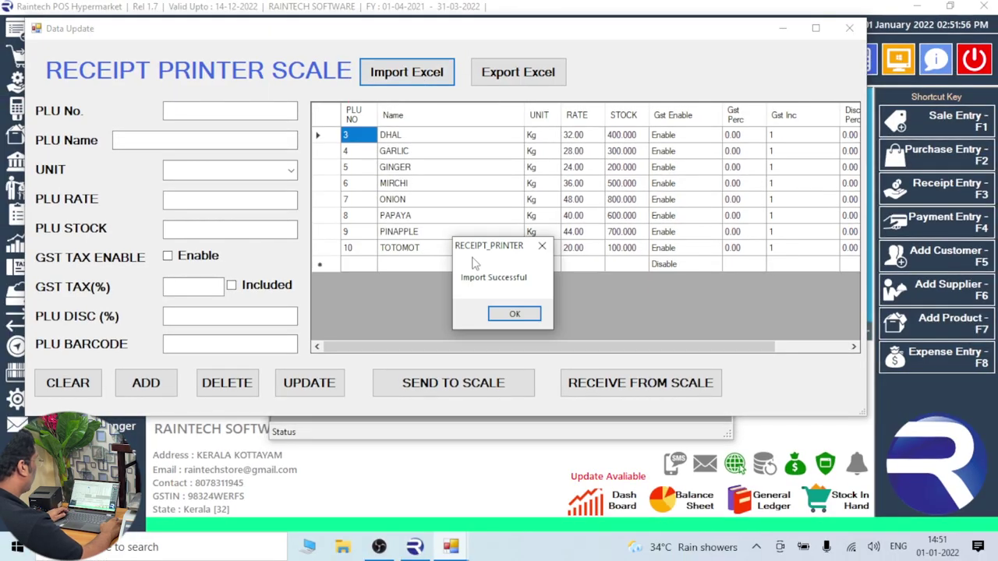
click(514, 314)
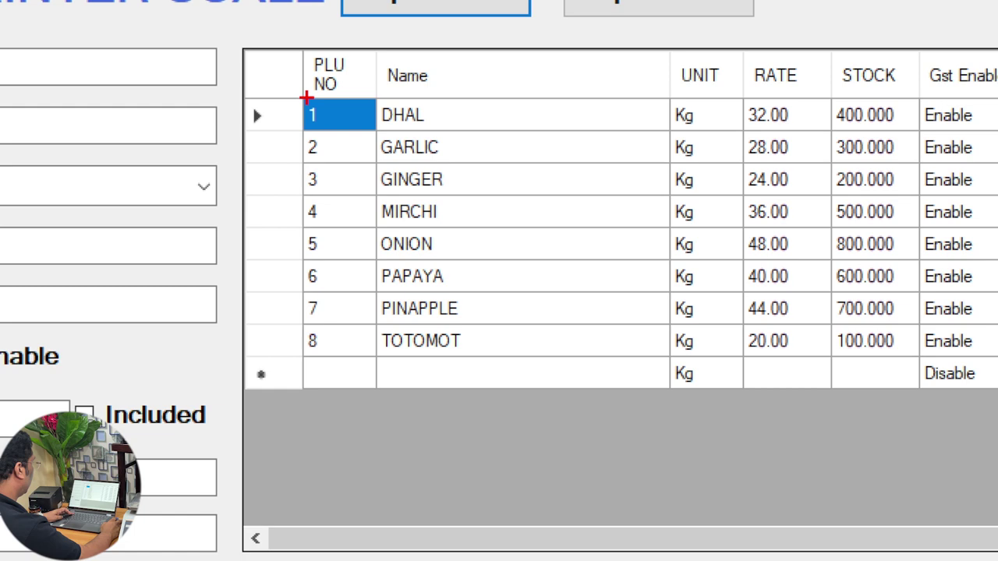
mouse_move(342, 127)
mouse_down()
mouse_move(357, 143)
mouse_move(350, 157)
mouse_up()
mouse_move(651, 87)
mouse_down()
mouse_move(713, 203)
mouse_move(704, 379)
mouse_up()
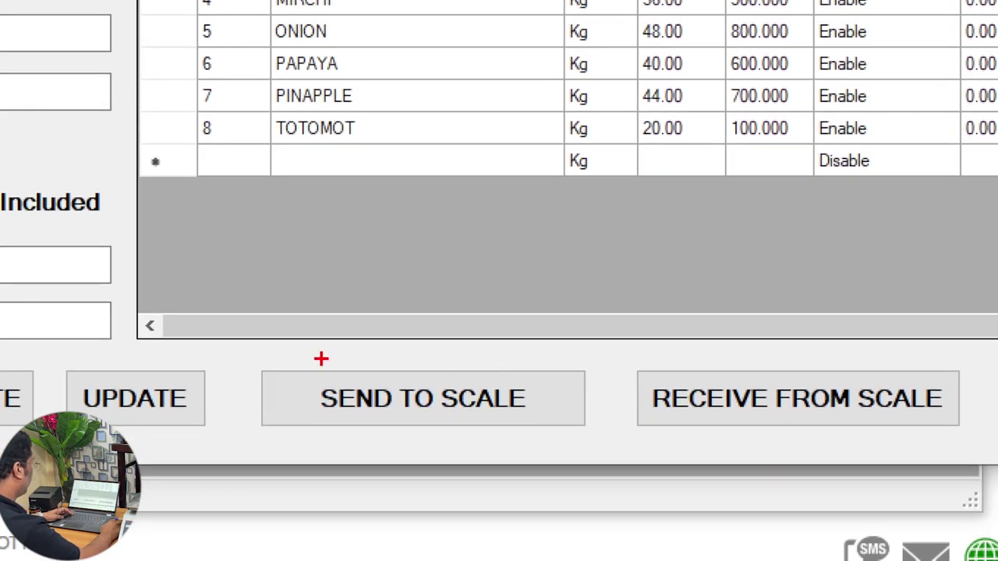
mouse_move(321, 358)
mouse_down()
mouse_move(472, 451)
mouse_move(548, 445)
mouse_up()
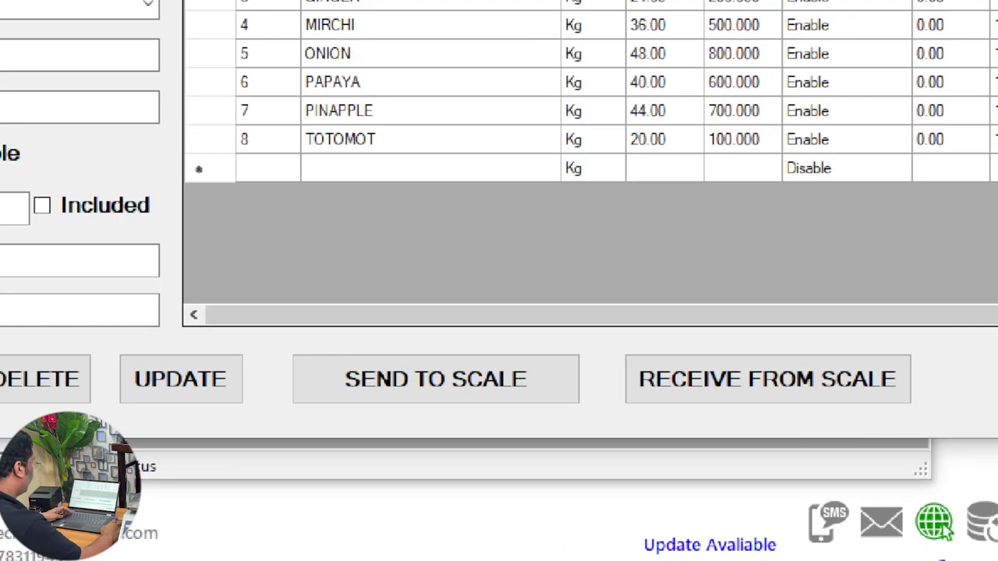
mouse_move(319, 330)
mouse_down()
mouse_move(467, 441)
mouse_move(499, 441)
mouse_up()
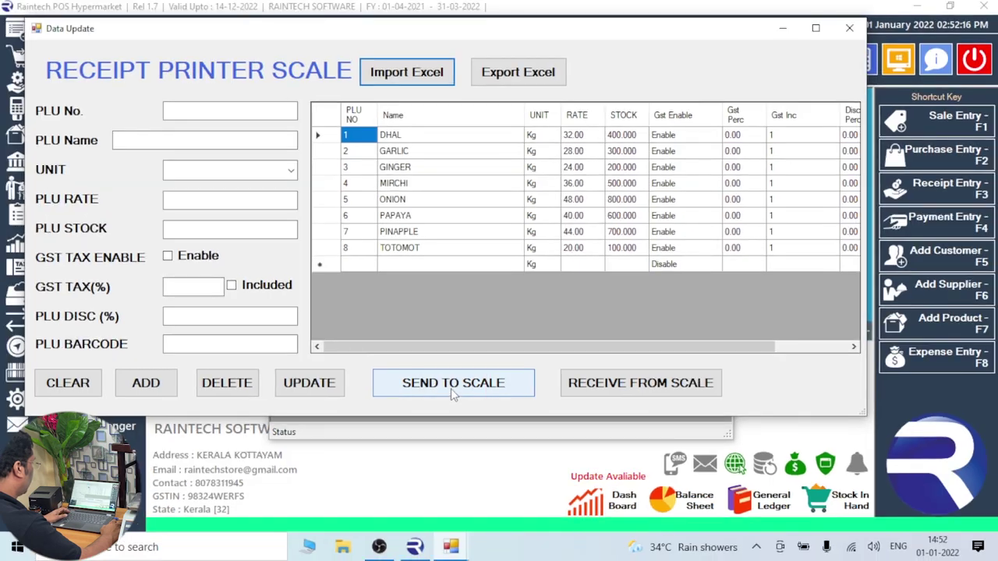
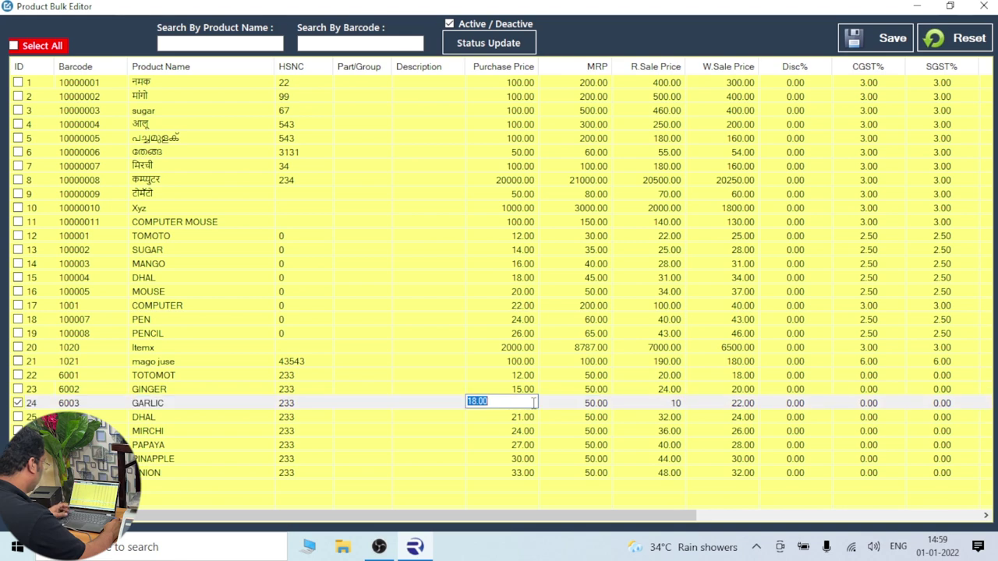
- Set the purchase price of GARLIC (barcode 6003) to 5 in the Product Bulk Editor
text(5)
click(659, 405)
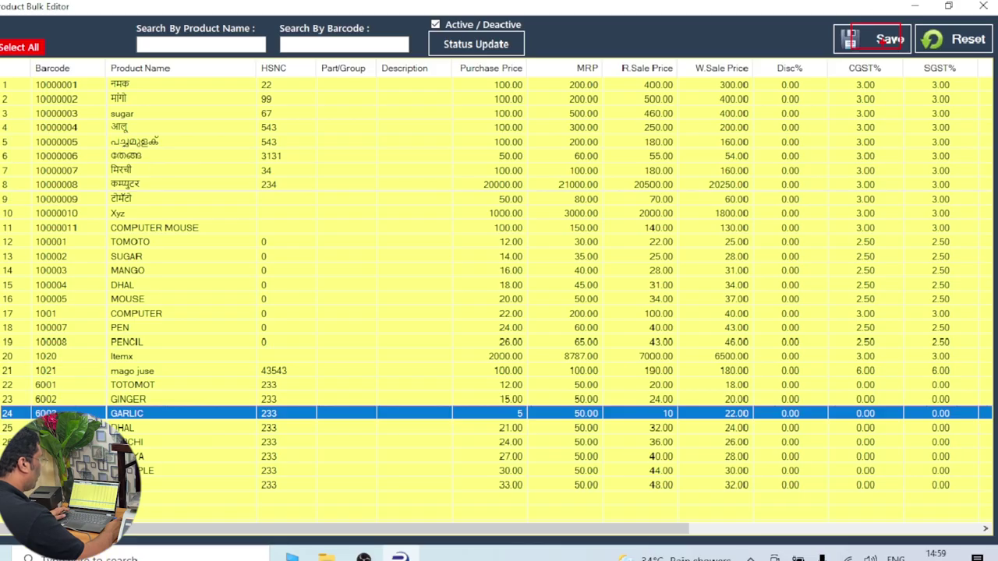
- Save the edited GARLIC record, confirm the update and close the Product Bulk Editor
click(812, 75)
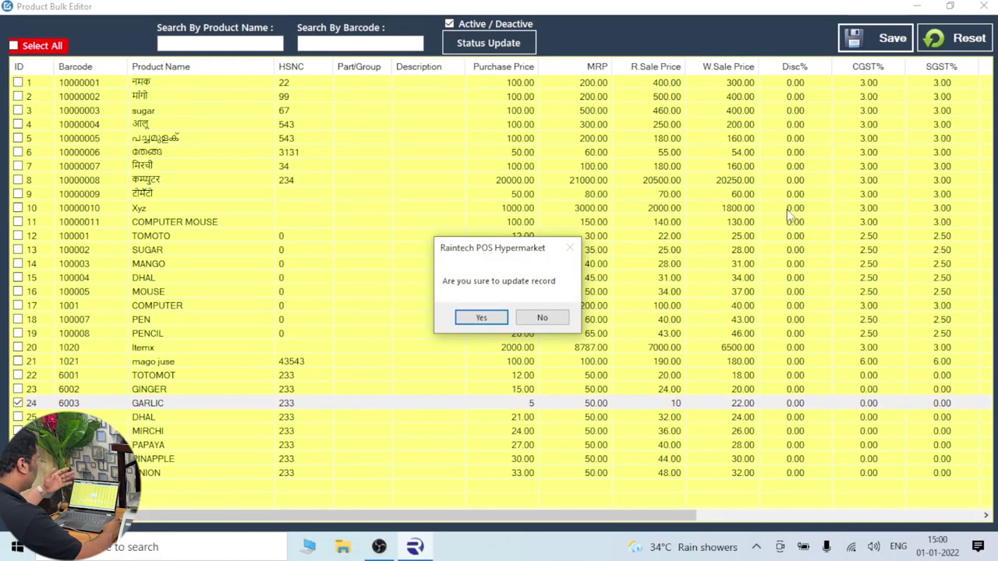
click(473, 319)
click(620, 325)
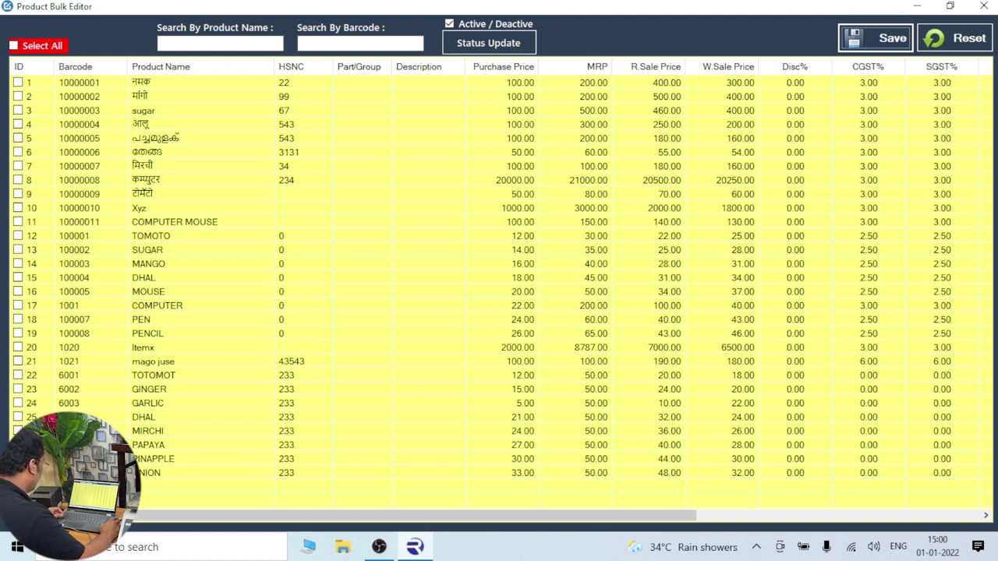
click(154, 405)
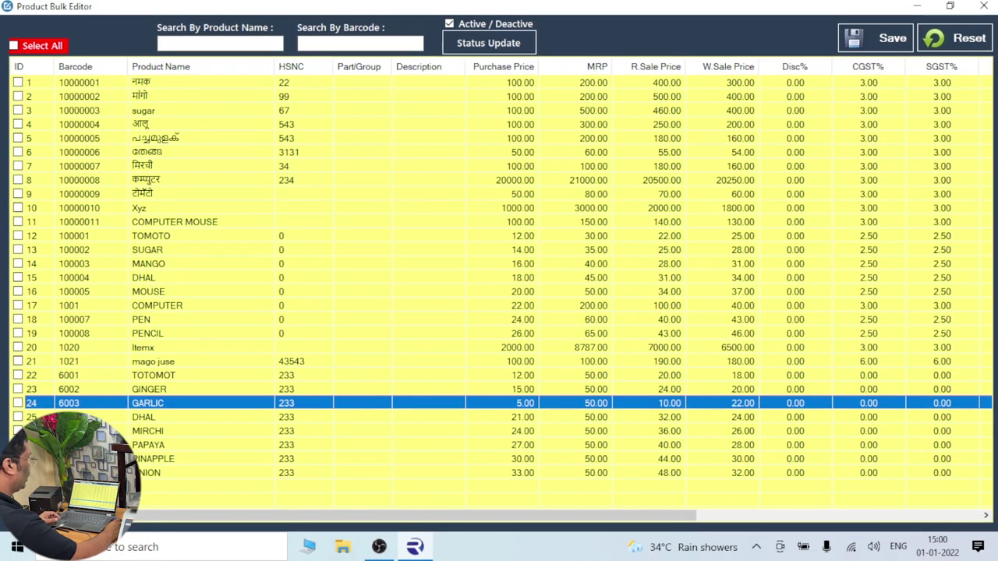
click(984, 6)
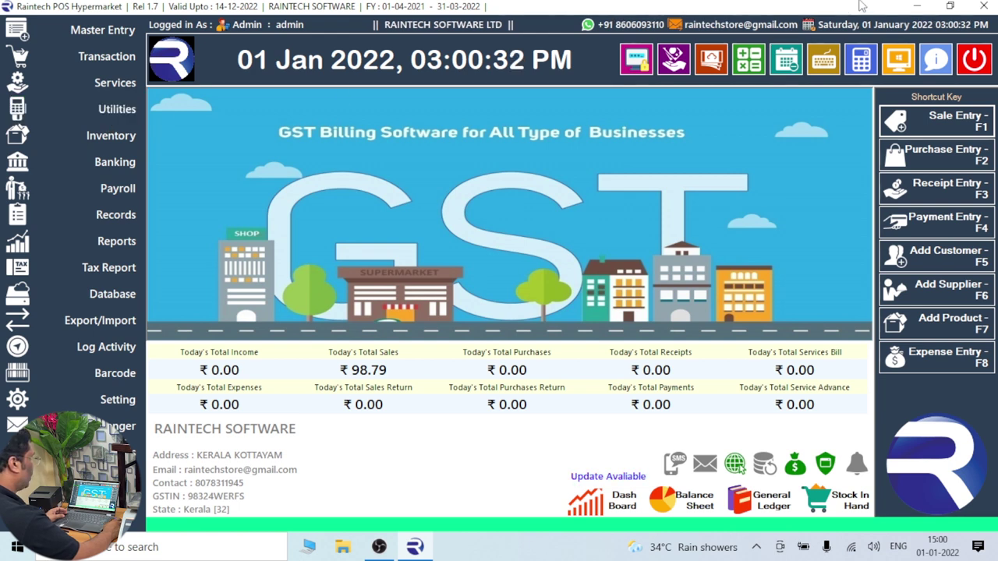
- Open the Product Generate list for weighing machine control and filter it by the category "vegitable"
click(913, 9)
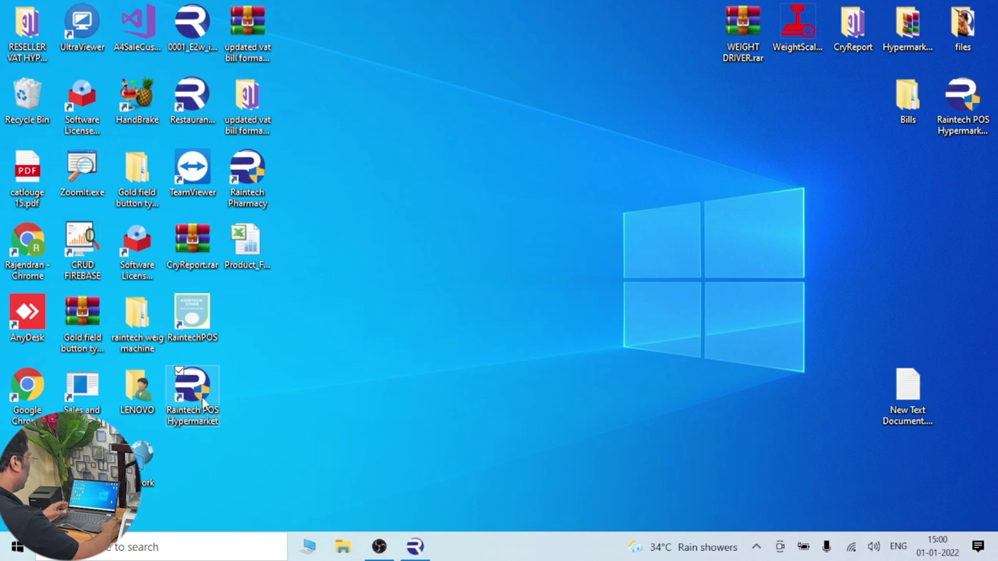
click(414, 547)
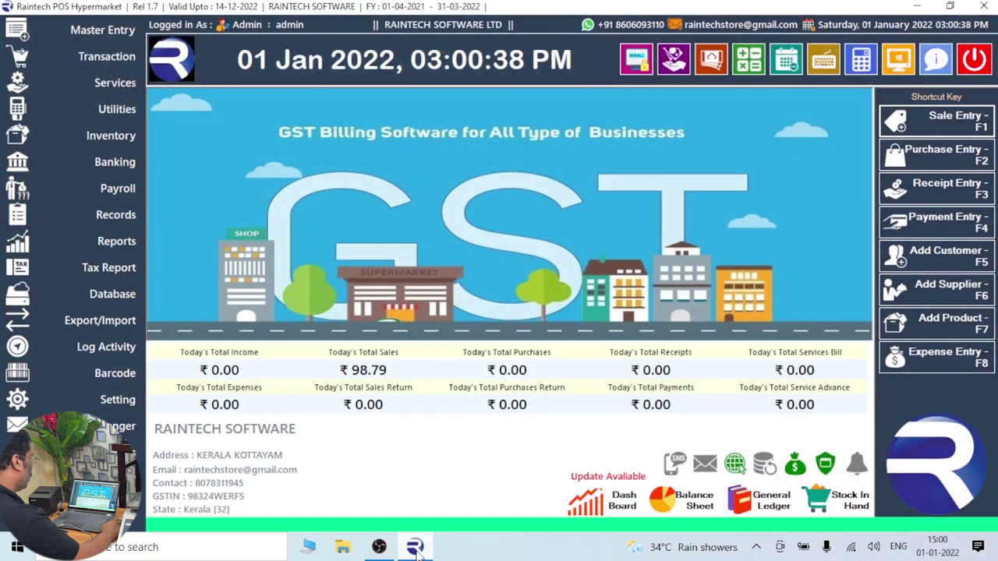
click(116, 108)
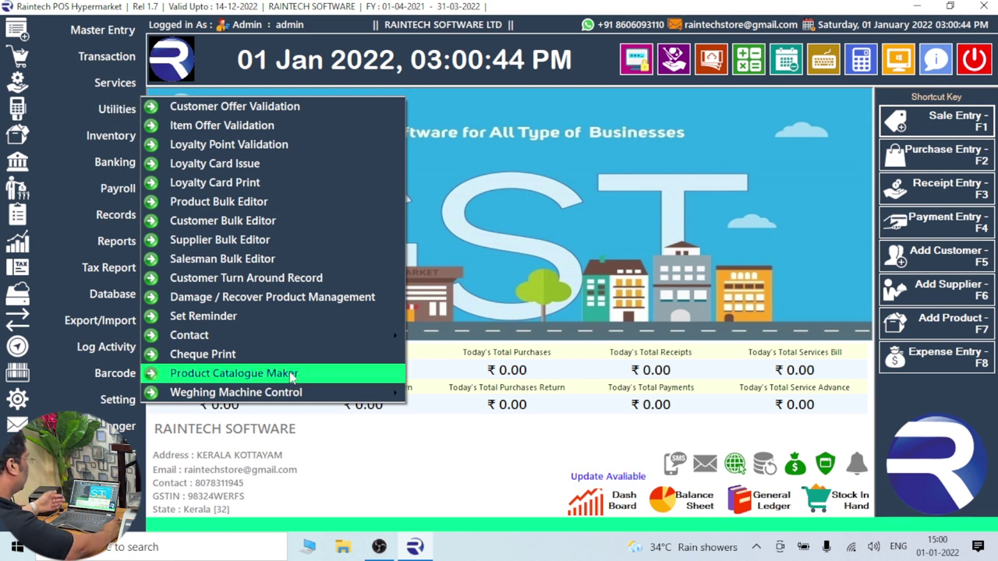
mouse_move(296, 392)
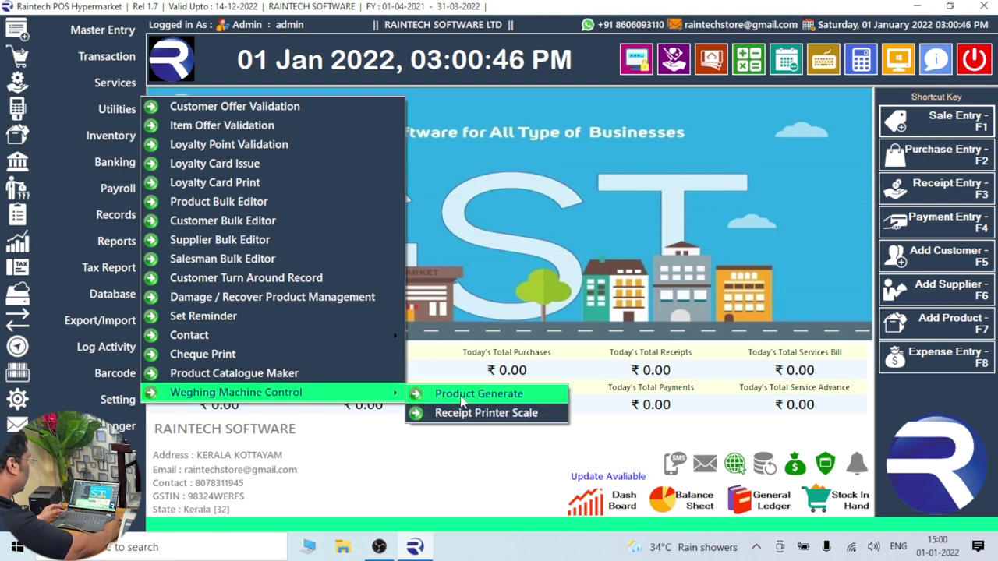
click(463, 395)
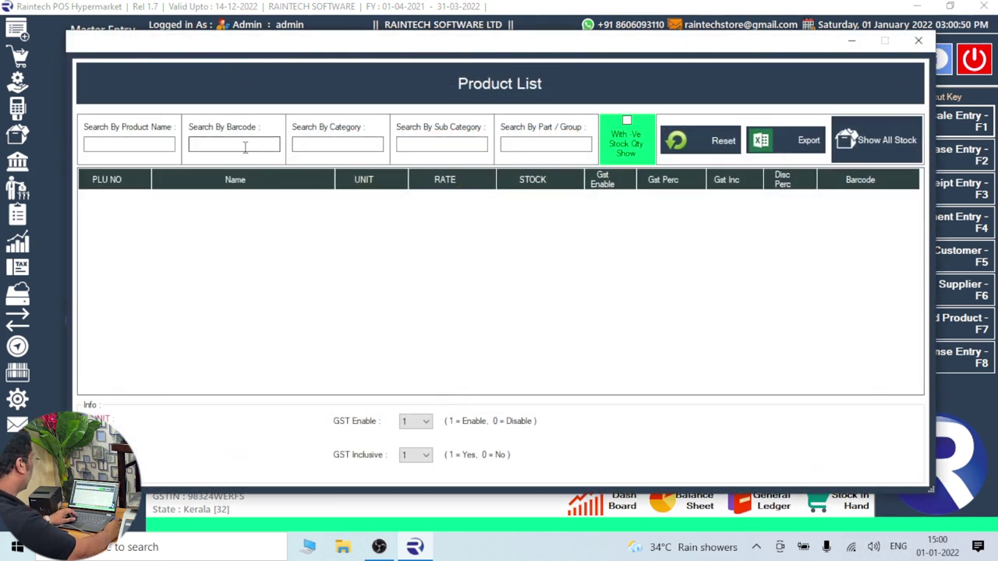
click(320, 143)
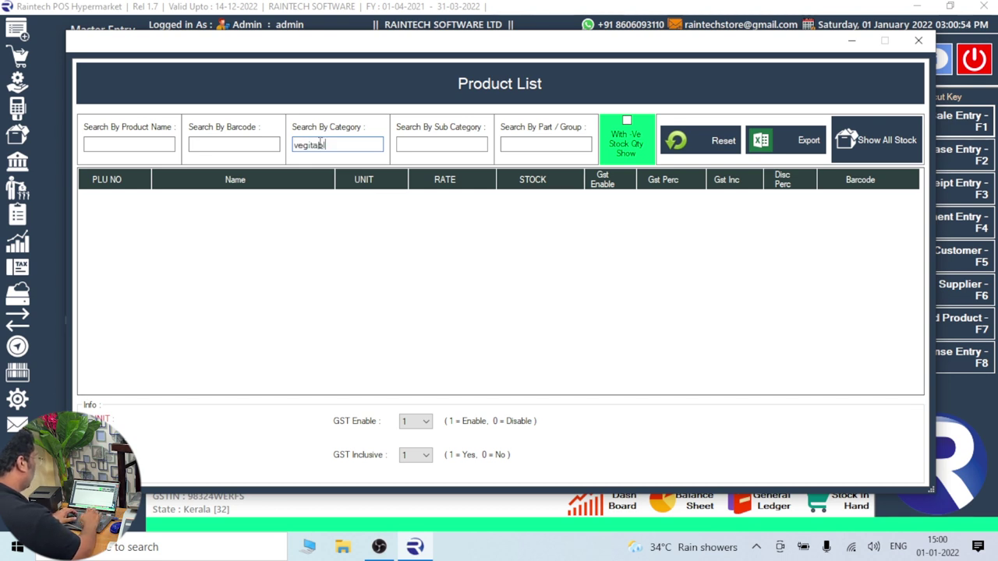
text(vegitable)
key(Return)
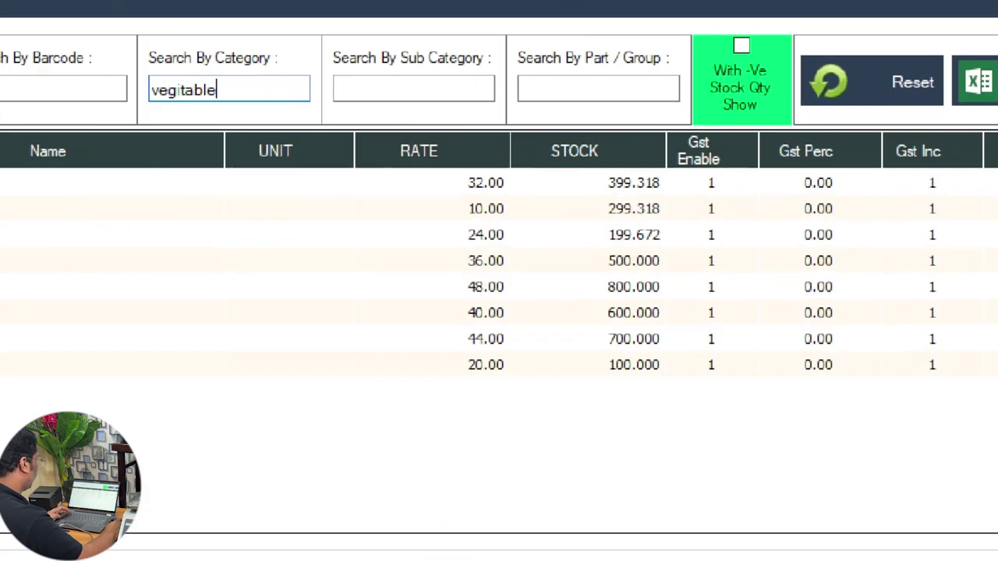
- Export the filtered vegetable product list for the weighing machine and close the Product List window
drag(468, 205, 503, 219)
key(Escape)
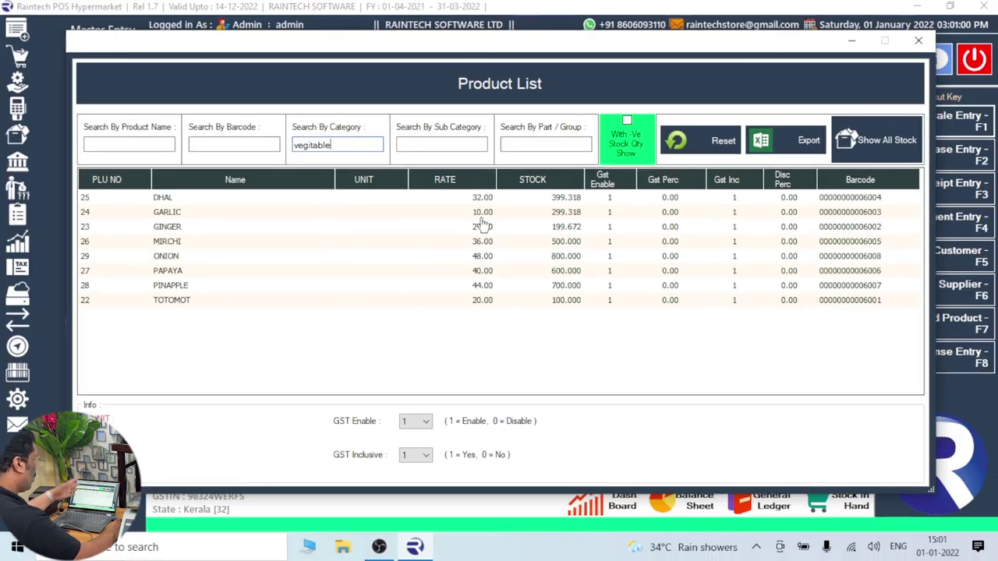
key(ctrl+1)
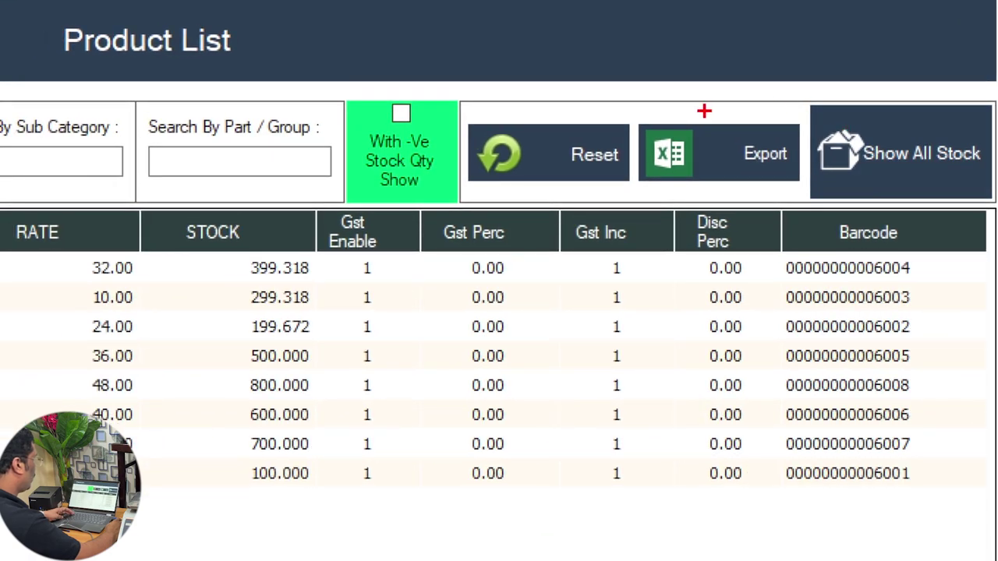
drag(703, 112, 806, 200)
key(Escape)
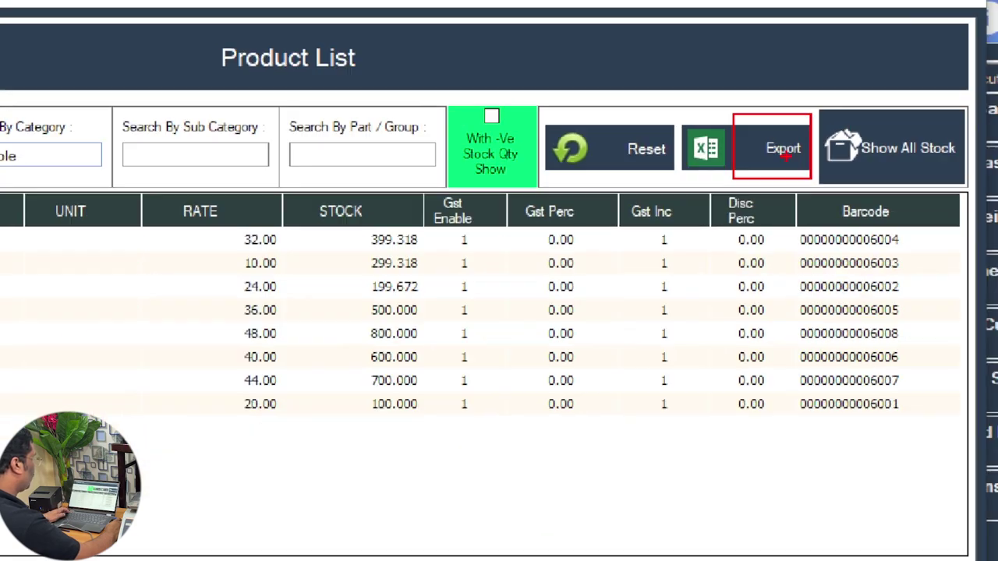
click(544, 326)
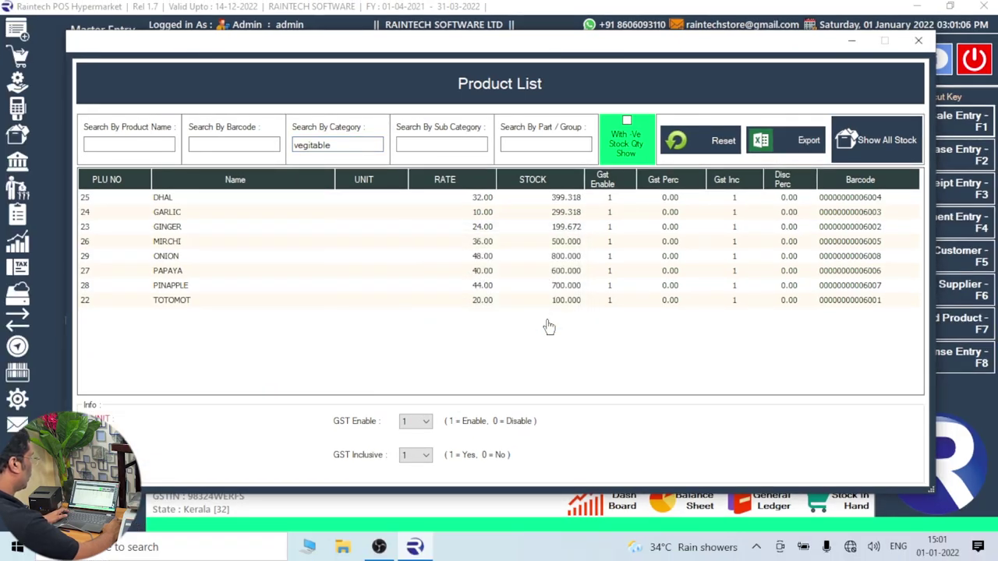
click(919, 41)
- Open the Raintech POS Hypermarket program folder from its desktop shortcut and open PLUDATA.CSV in Excel
click(916, 6)
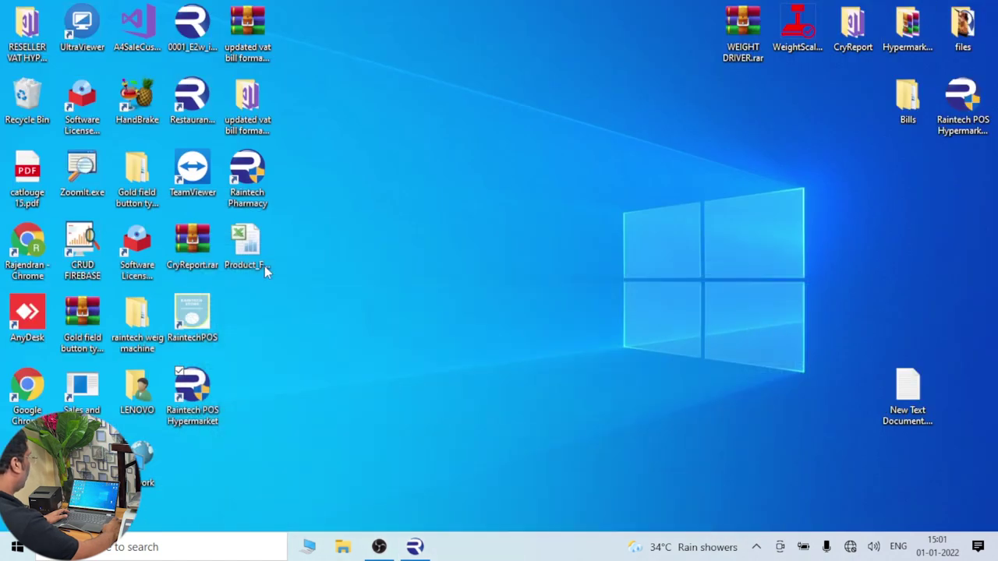
right_click(209, 389)
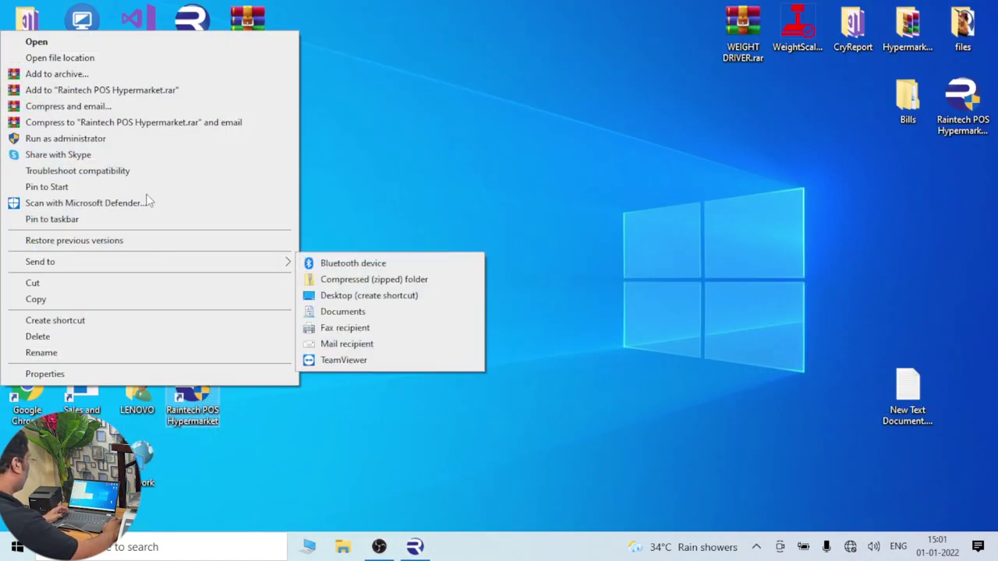
click(102, 58)
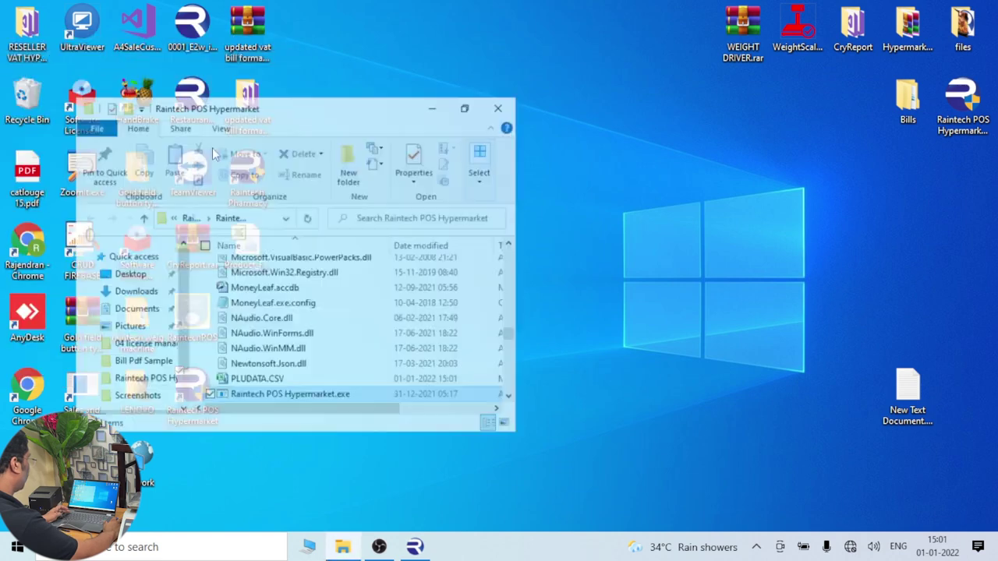
click(199, 281)
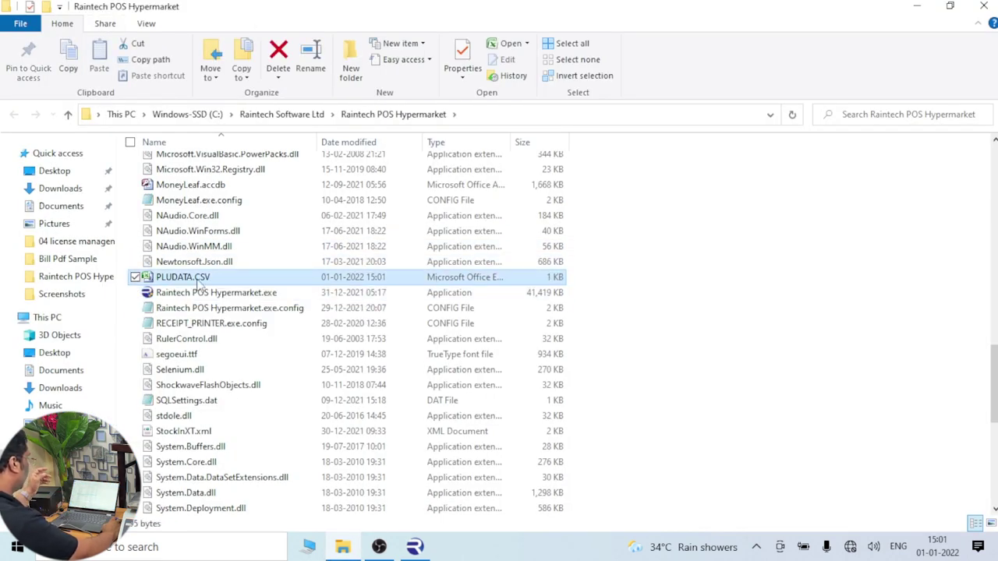
double_click(208, 280)
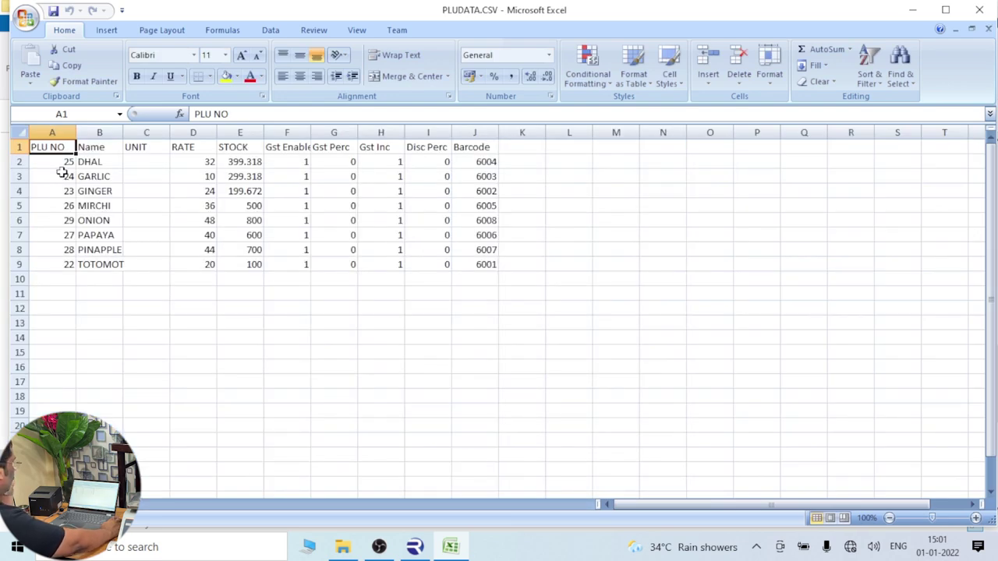
- Renumber the PLU NO column sequentially from 1 to 8 for the products DHAL through TOTOMOT
click(64, 167)
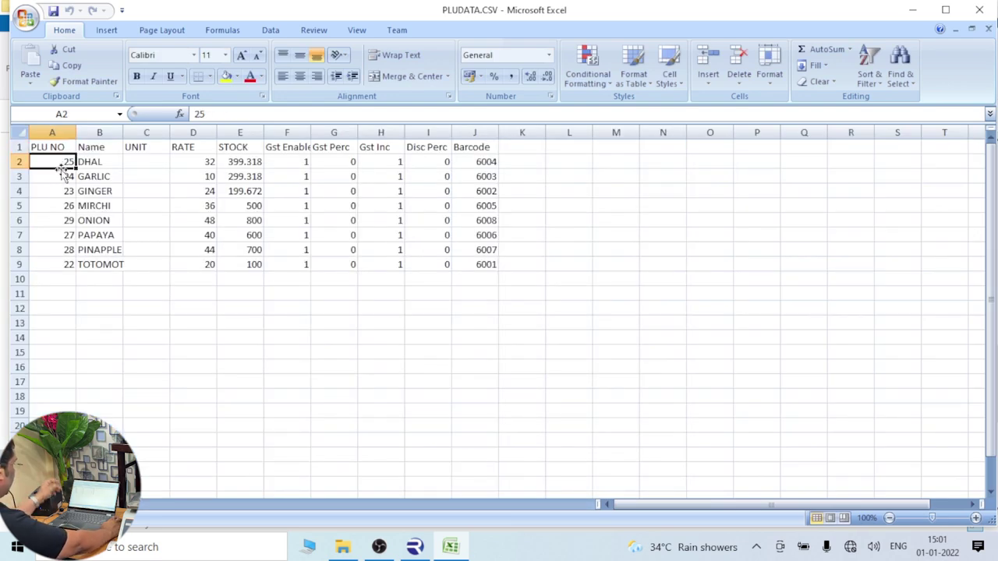
text(1)
key(Return)
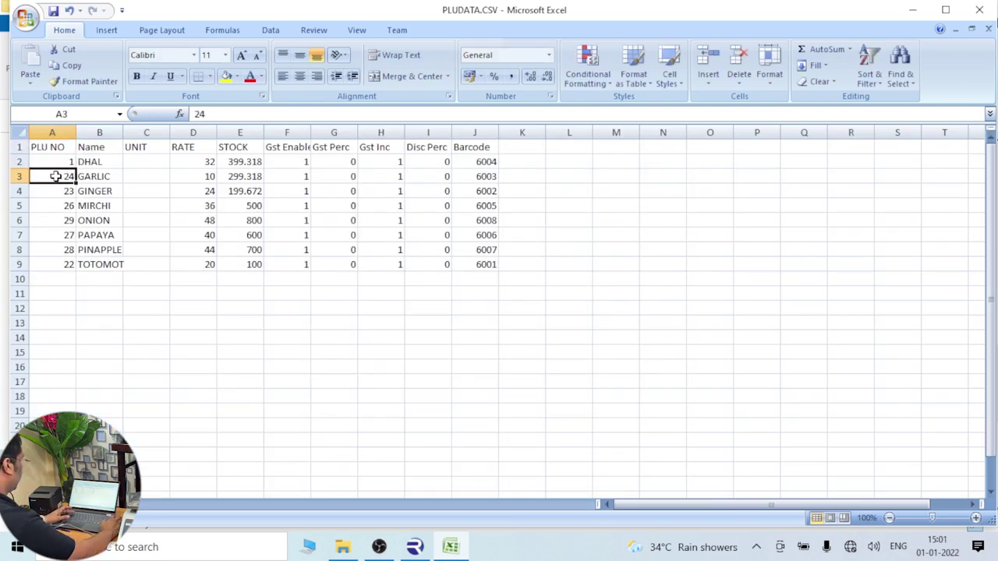
text(2)
key(Return)
drag(52, 166, 76, 267)
click(145, 290)
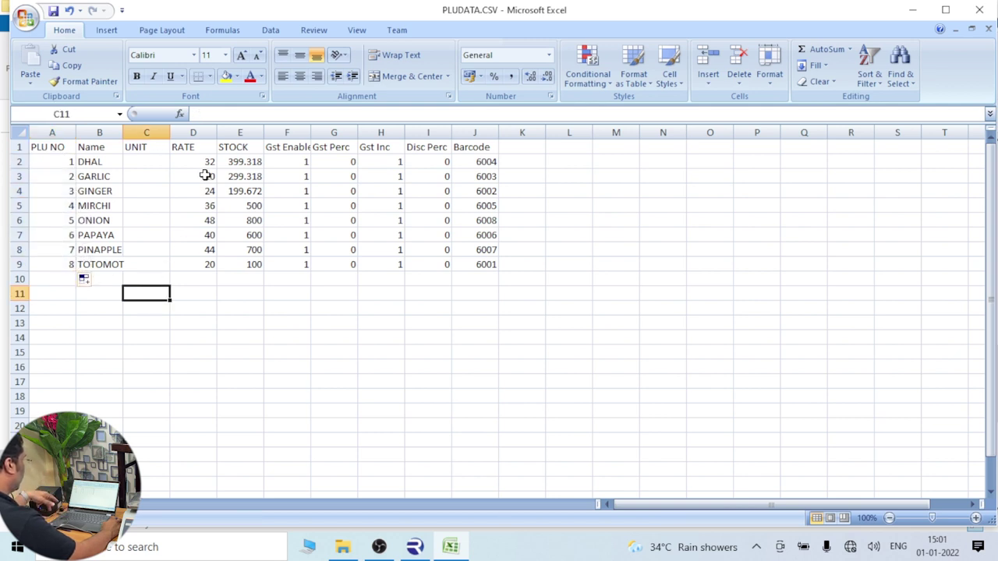
- Enter 0 in the UNIT column for every product, filling cells C2 through C9
click(154, 162)
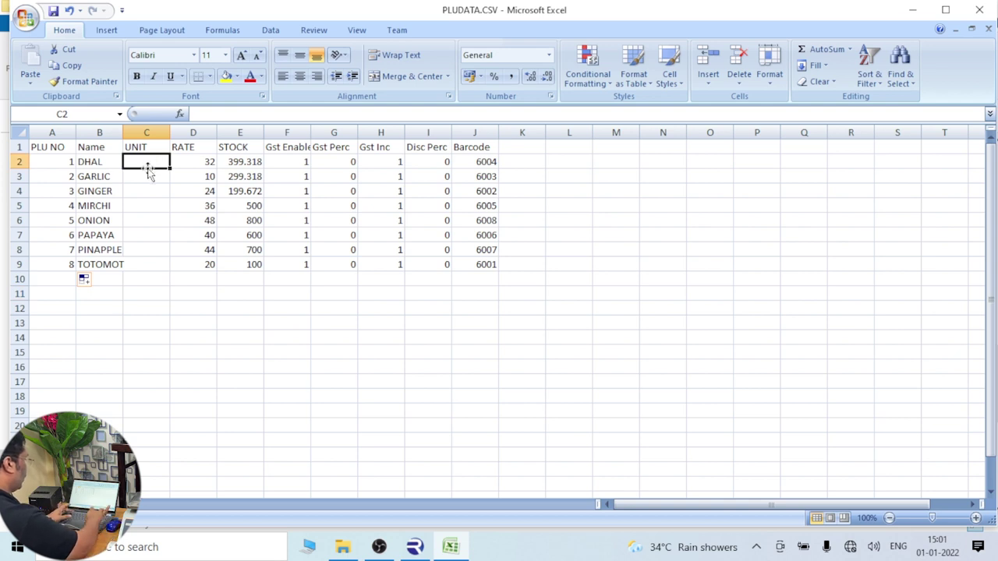
text(0)
key(Return)
key(Return)
click(151, 165)
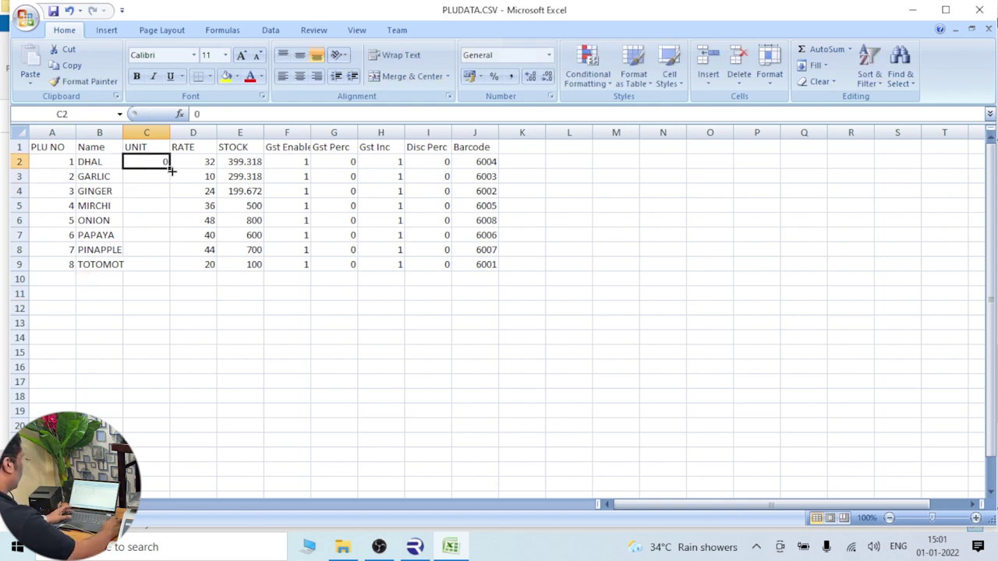
drag(170, 170, 174, 269)
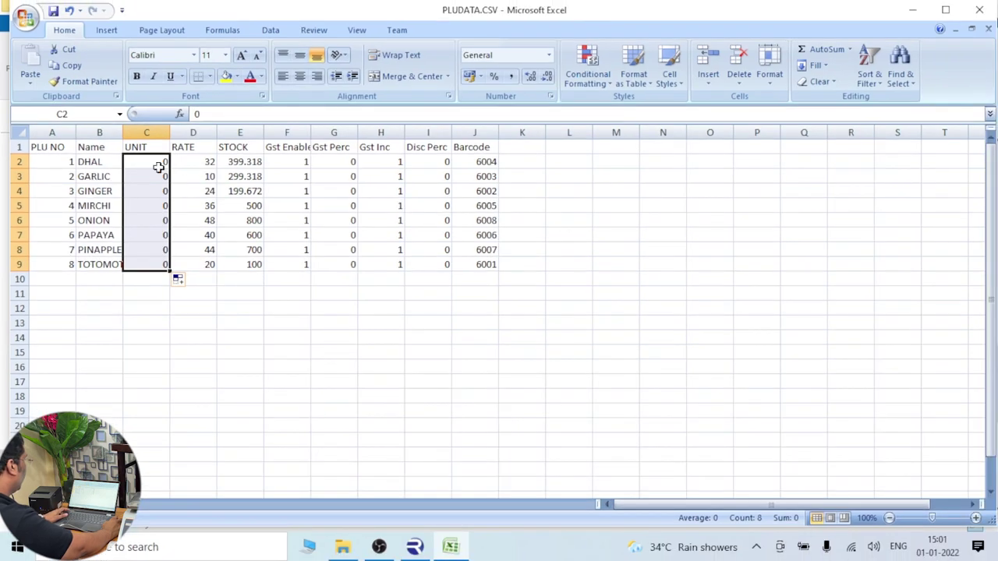
- Save PLUDATA.CSV over the existing file, keeping the comma-delimited format, and close Excel
click(53, 10)
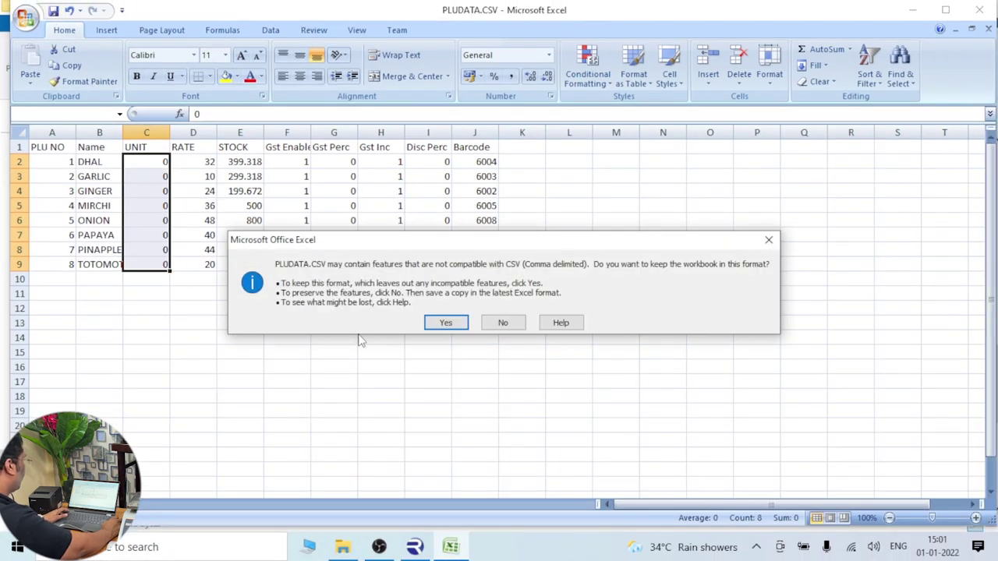
click(430, 329)
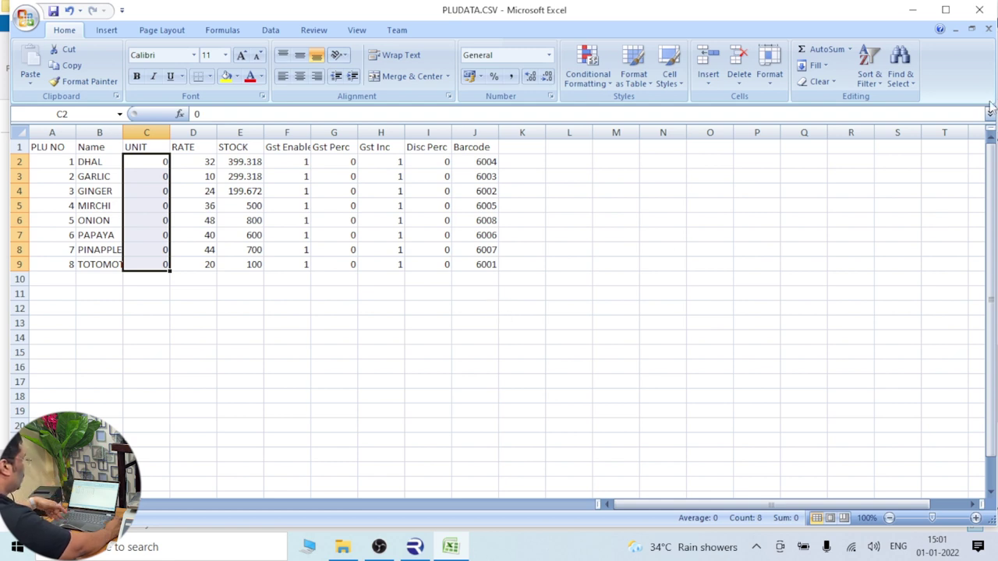
click(979, 10)
click(443, 310)
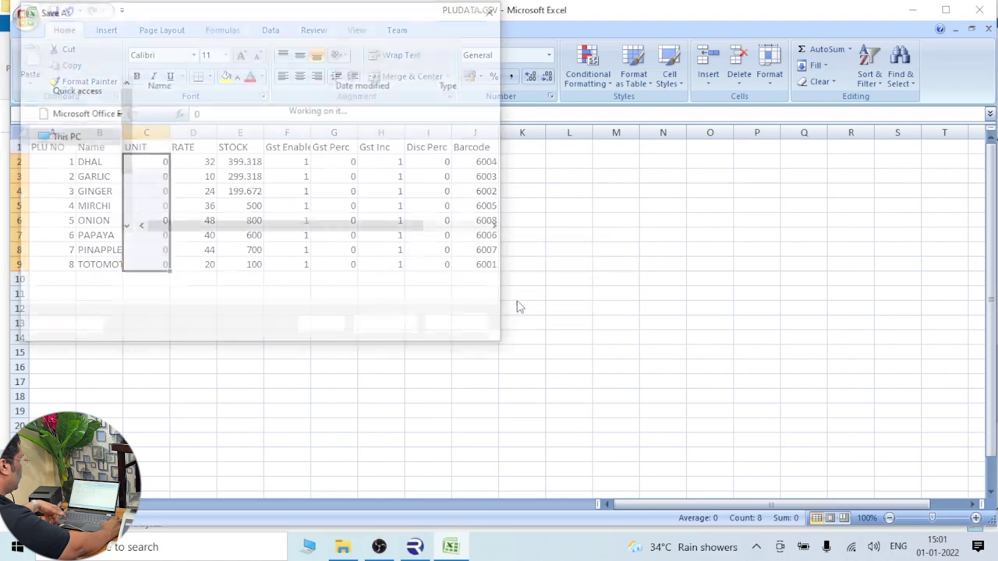
click(401, 327)
click(540, 277)
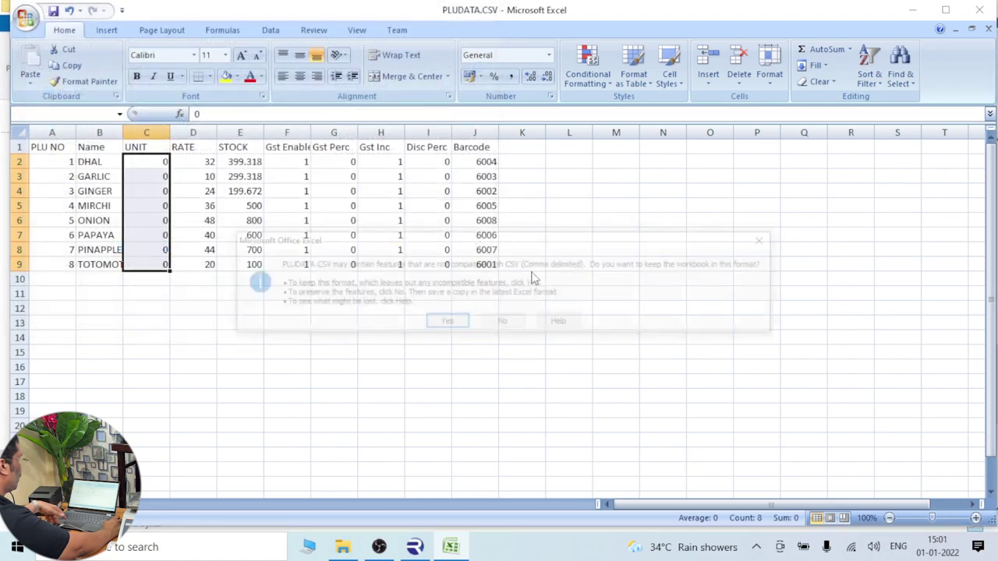
click(457, 326)
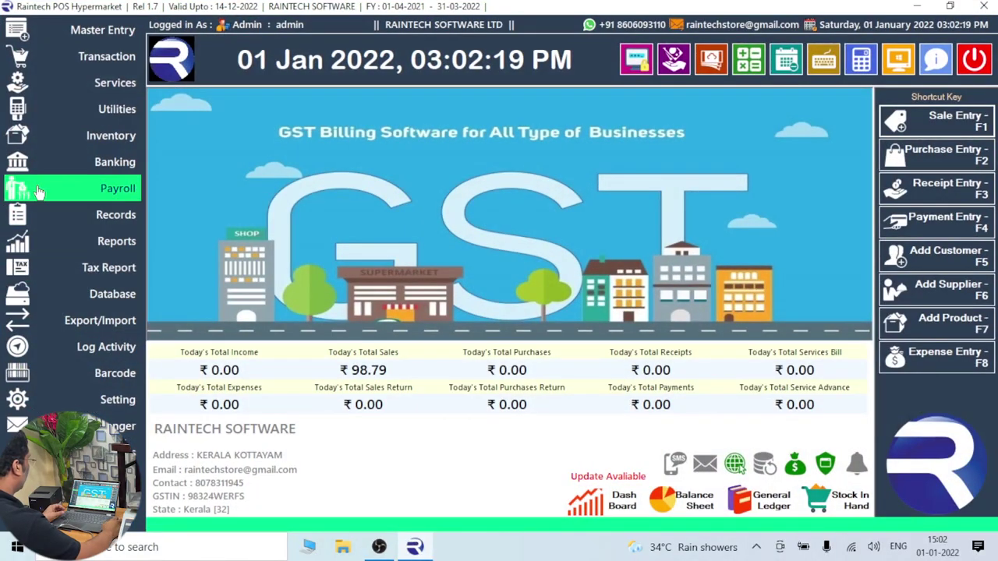
- Open the Receipt Printer Scale utility for weighing machine control in Raintech POS Hypermarket
click(113, 109)
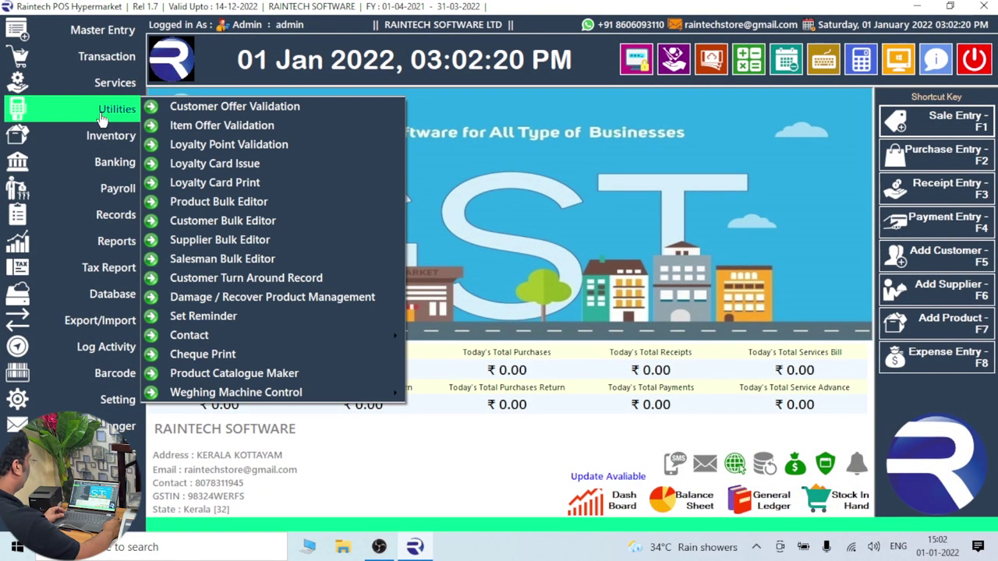
mouse_move(312, 403)
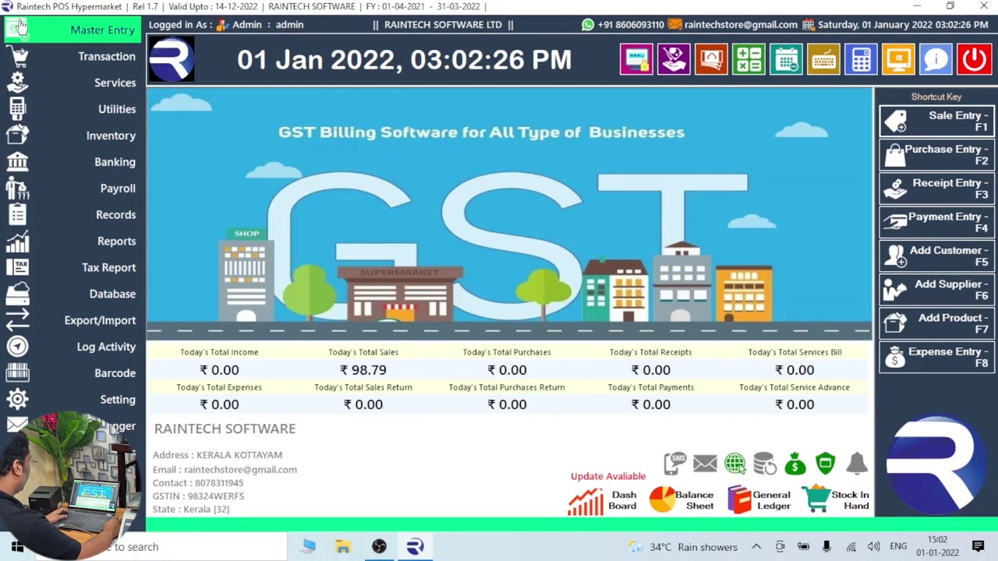
click(116, 109)
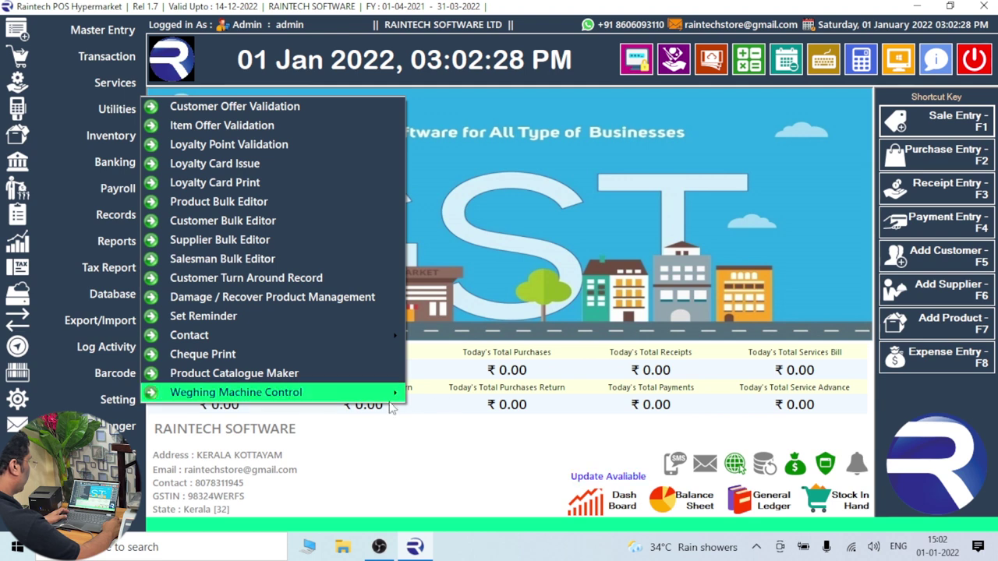
mouse_move(389, 394)
click(448, 411)
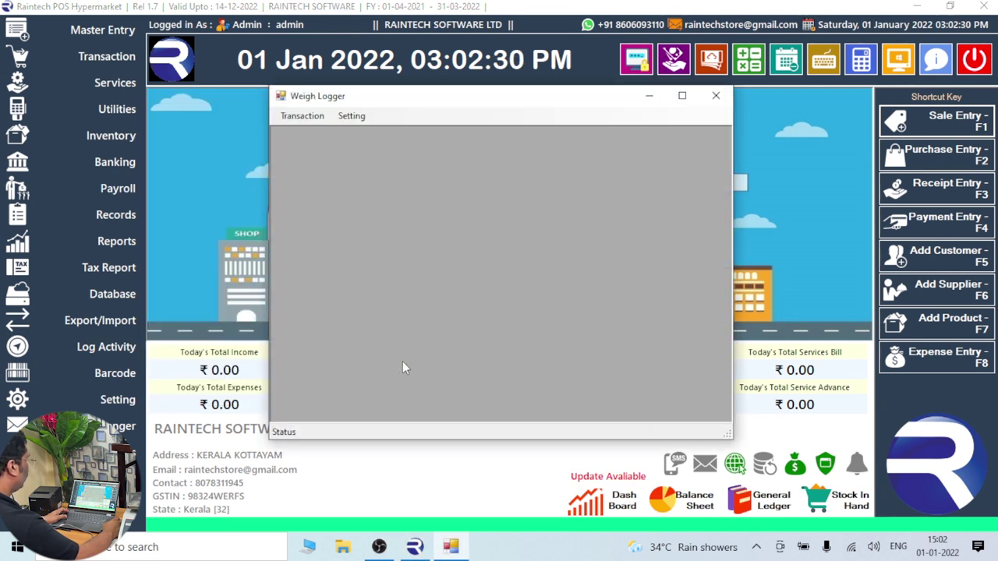
- Check the COM port settings of the Weigh Logger and close them without changes
click(355, 117)
click(379, 133)
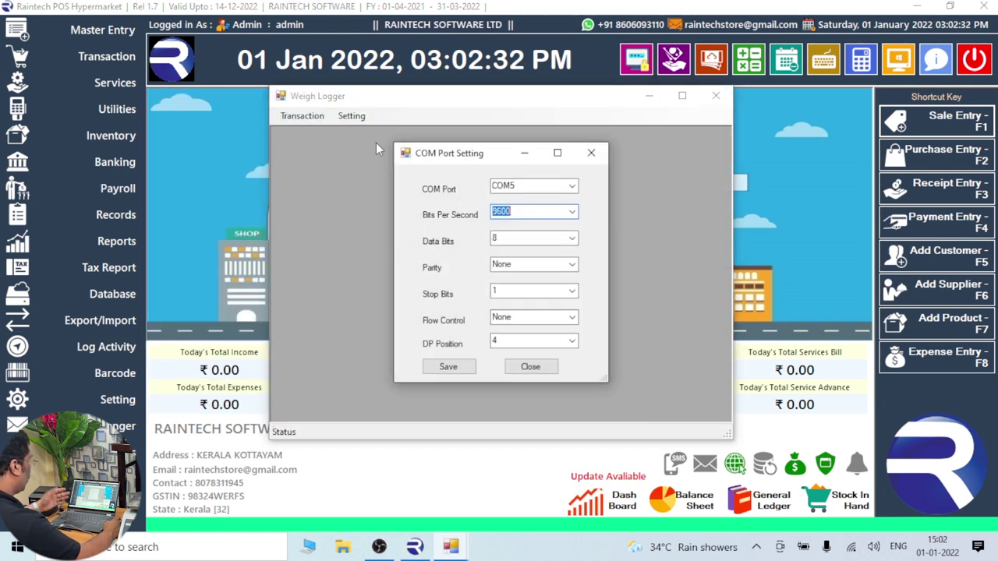
click(591, 153)
- Open the PLU Master and import the updated product list from Excel, acknowledging the import message
click(292, 117)
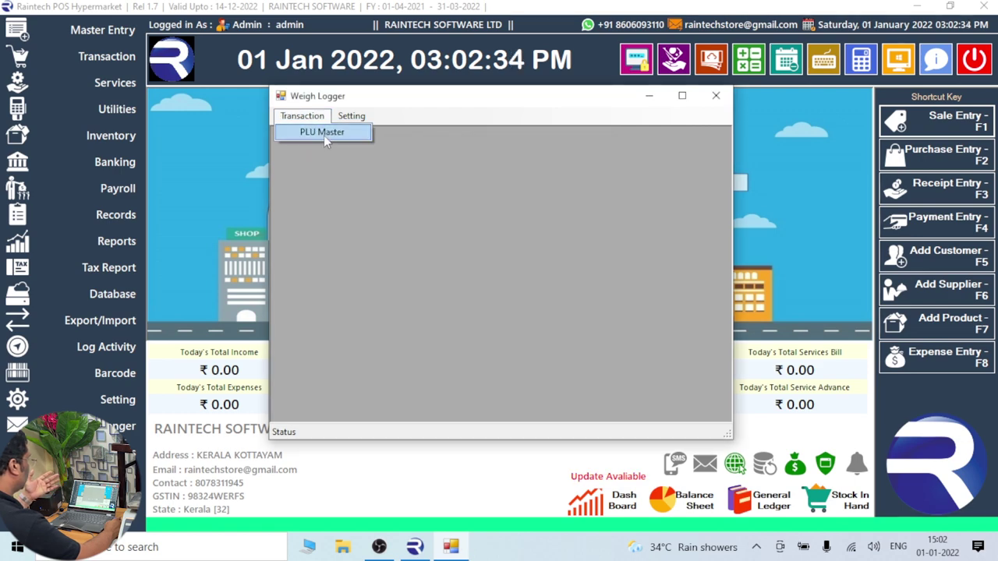
click(324, 134)
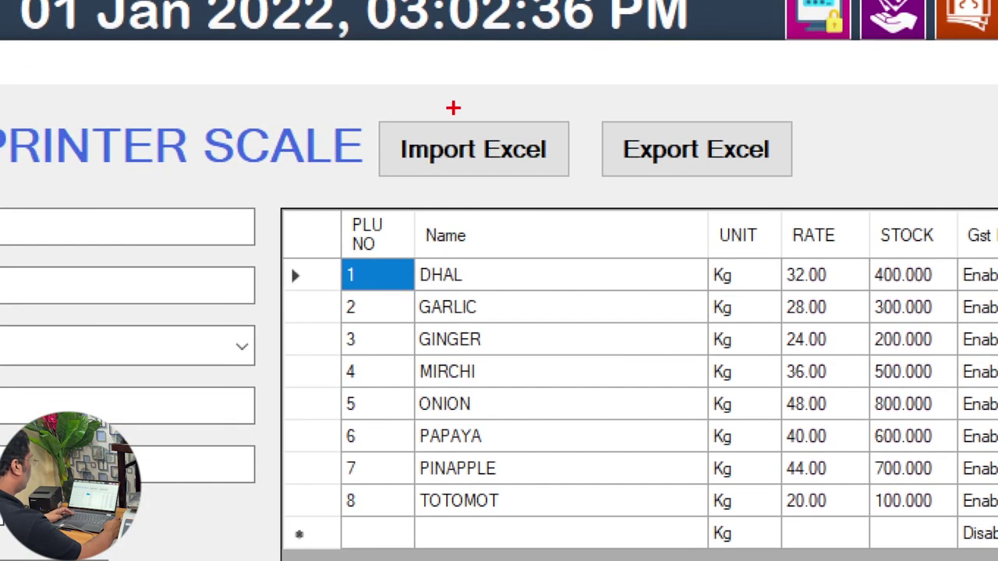
mouse_move(375, 92)
mouse_down()
mouse_move(534, 189)
mouse_move(559, 191)
mouse_up()
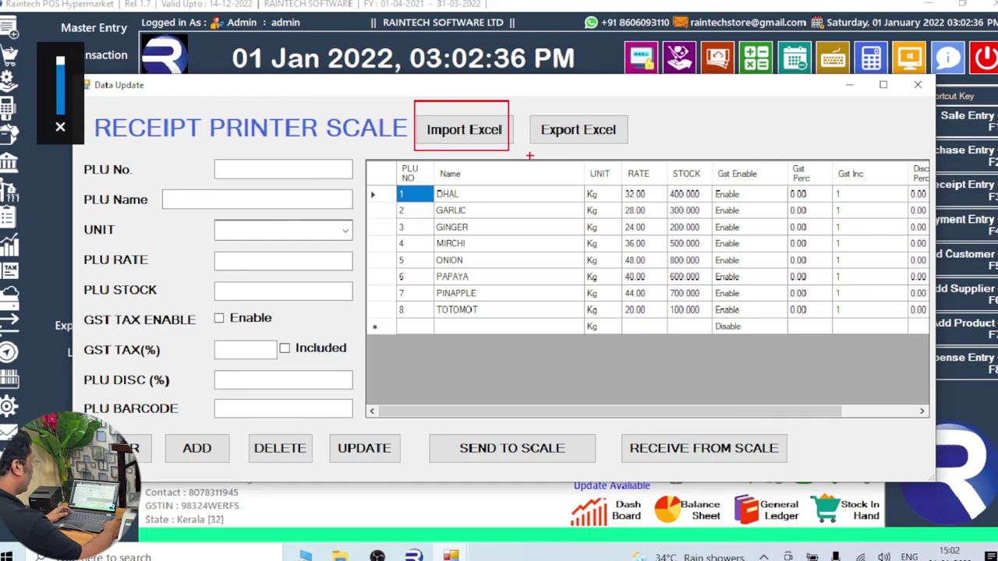
key(Escape)
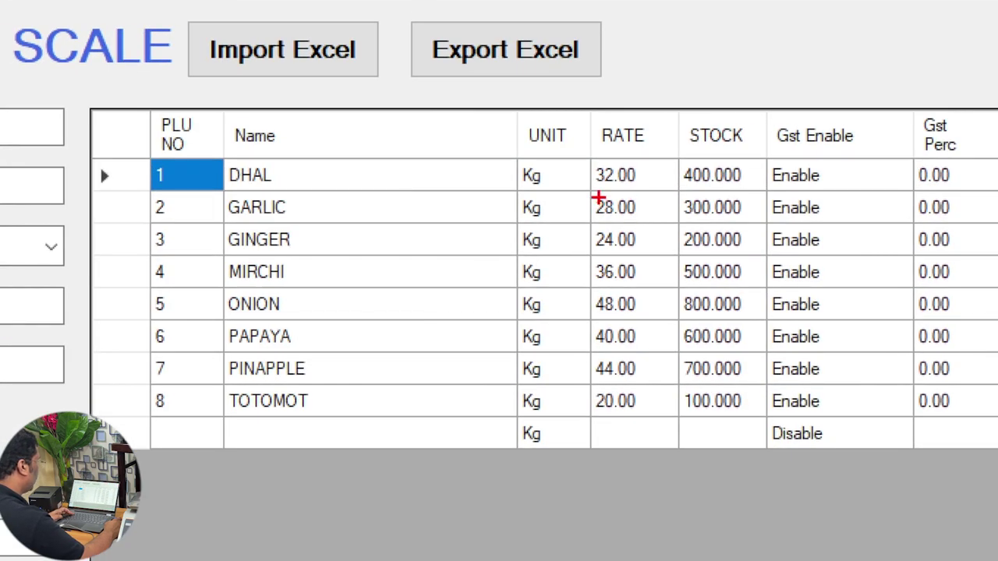
drag(598, 198, 648, 215)
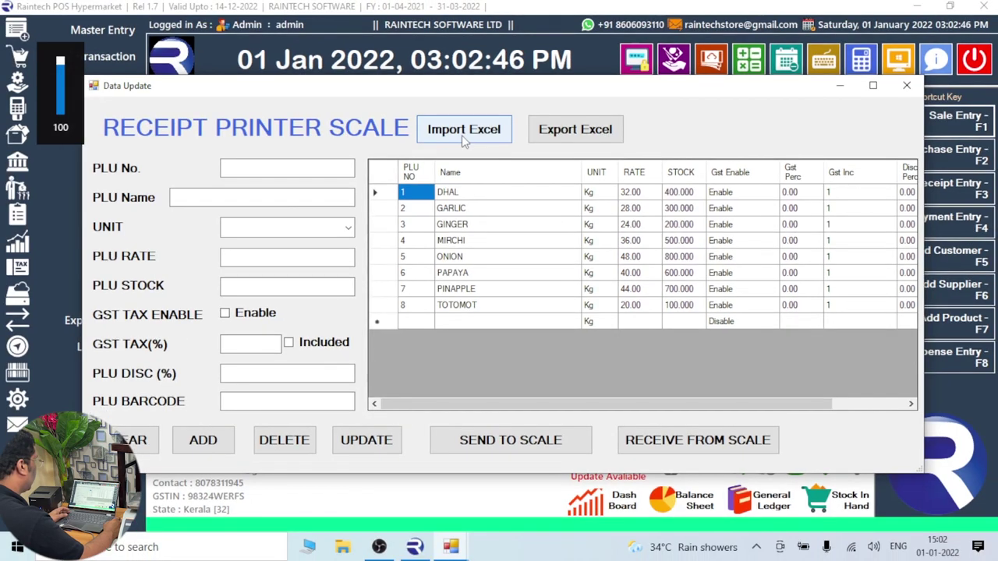
click(466, 134)
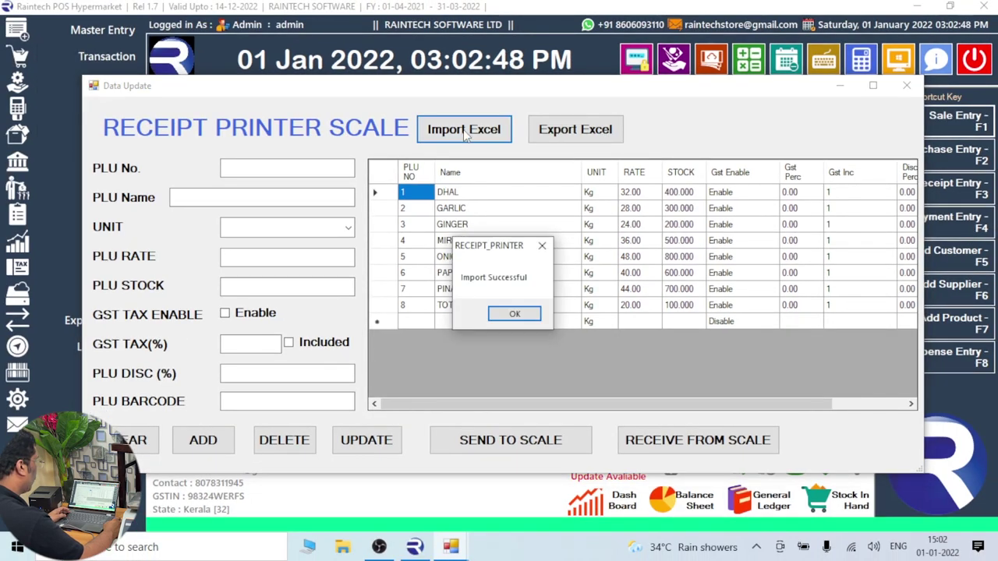
click(522, 318)
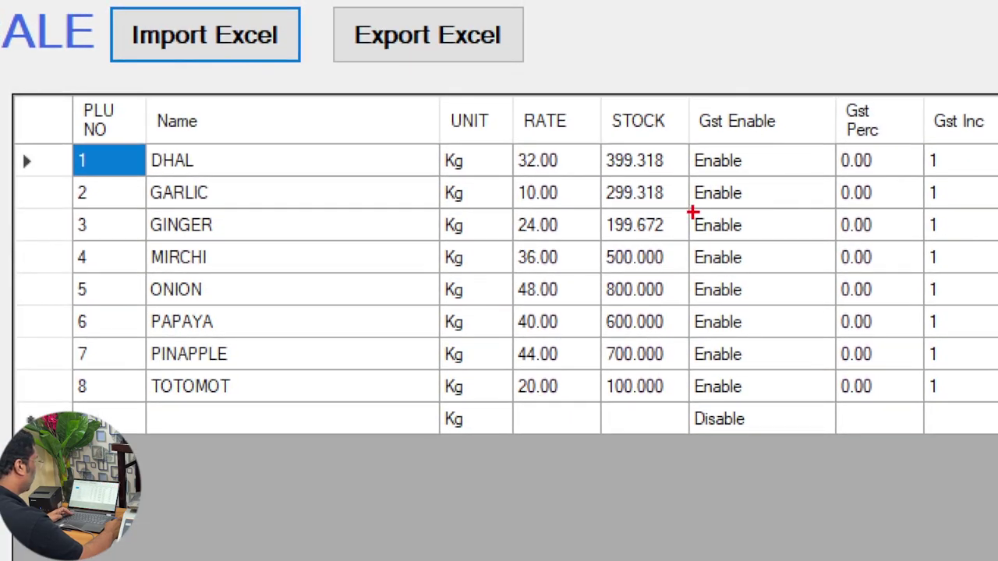
- Send the imported PLU data to the scale, then close the Data Update and Weigh Logger windows
drag(501, 179, 562, 214)
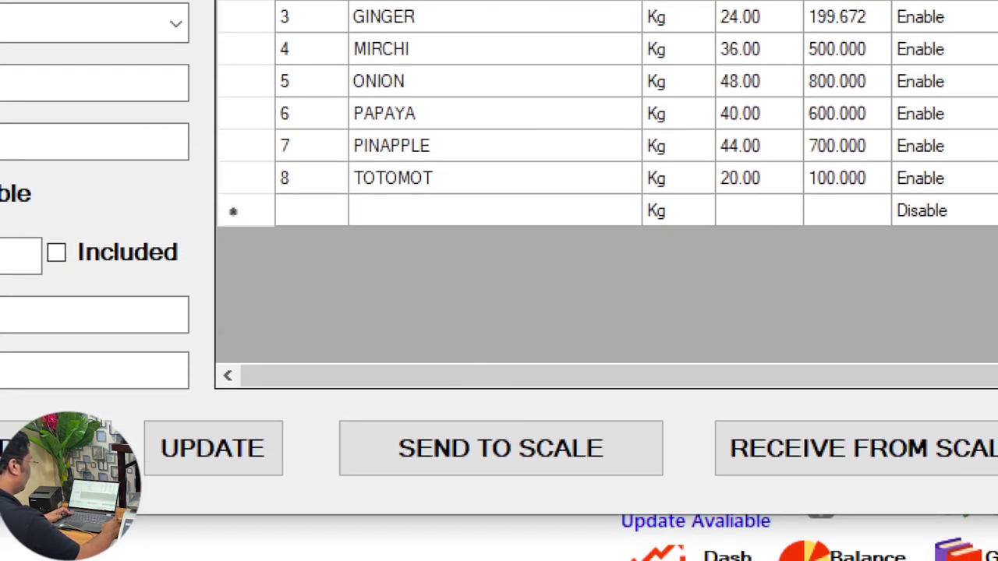
drag(456, 417, 589, 476)
click(493, 455)
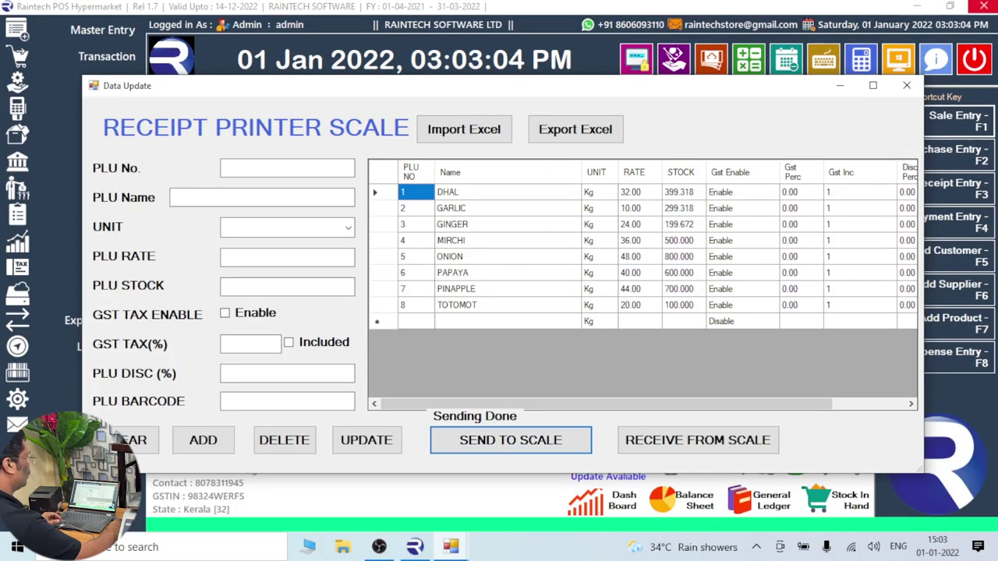
click(905, 85)
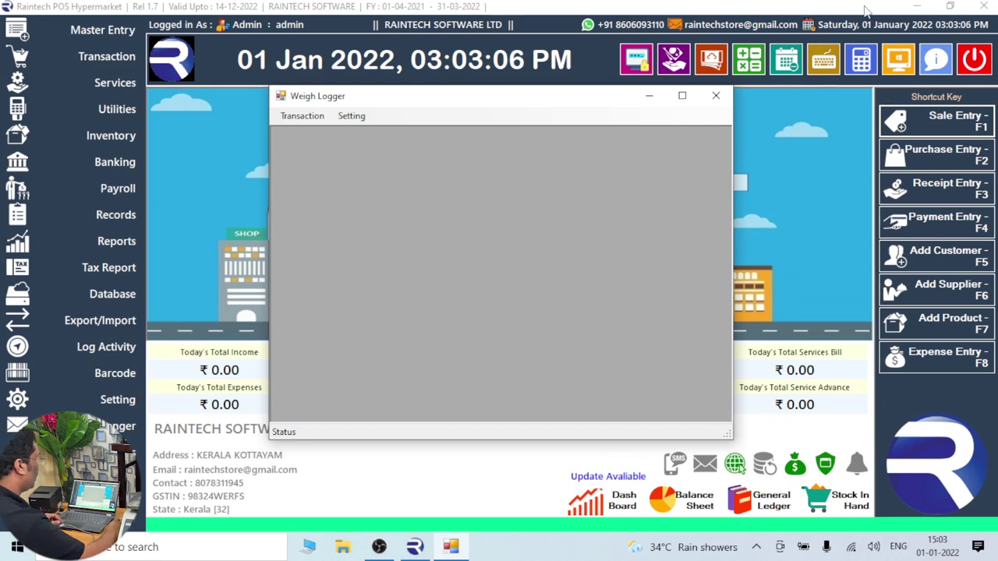
click(716, 96)
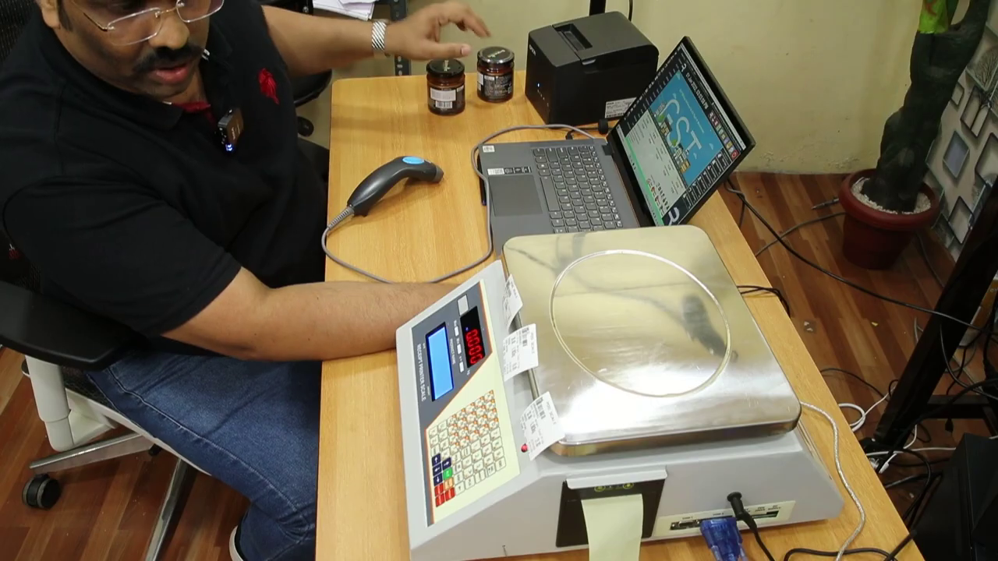